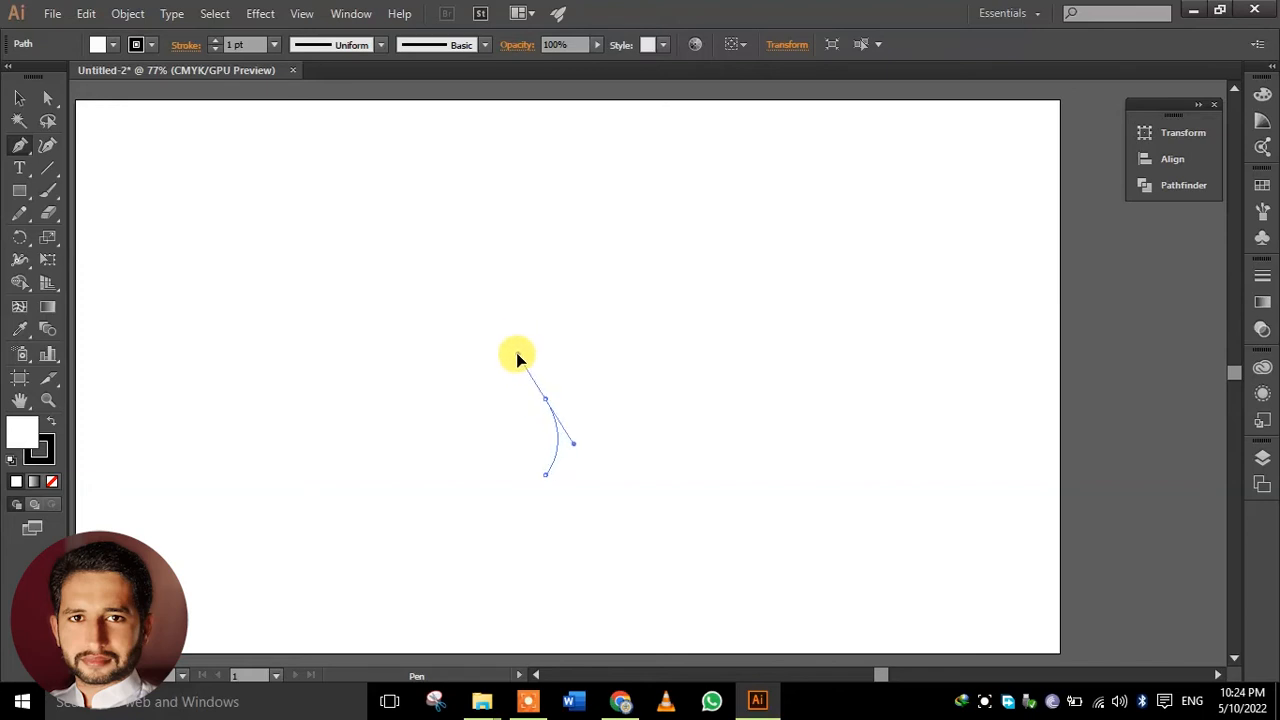
- Draw a closed bird outline with the Pen tool, giving it a small round head, a long curved body and a short flat base
{"action": "left_click_drag", "start_coordinate": [518, 358], "coordinate": [481, 179]}
{"action": "scroll", "coordinate": [535, 380], "scroll_direction": "up", "scroll_amount": 5}
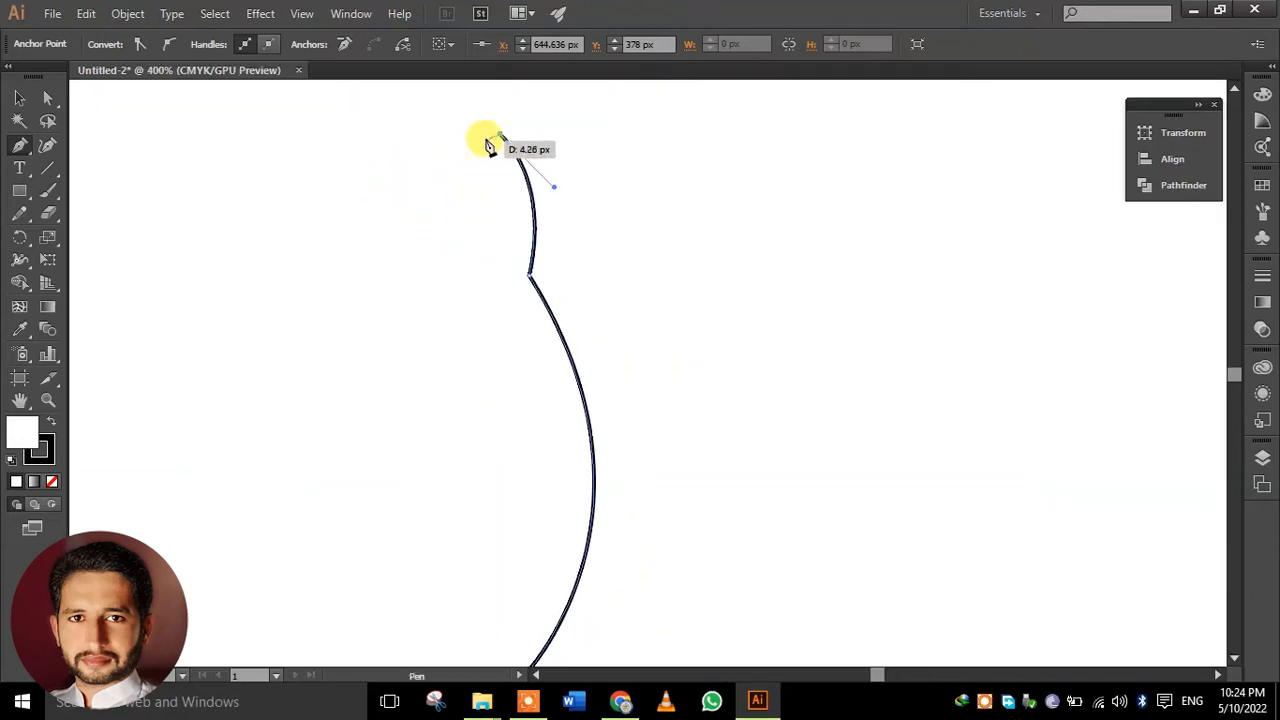
{"action": "key", "text": "ctrl+z"}
{"action": "left_click_drag", "start_coordinate": [494, 287], "coordinate": [415, 235]}
{"action": "left_click_drag", "start_coordinate": [482, 280], "coordinate": [601, 537]}
{"action": "scroll", "coordinate": [594, 522], "scroll_direction": "down", "scroll_amount": 2}
{"action": "left_click_drag", "start_coordinate": [542, 425], "coordinate": [563, 429]}
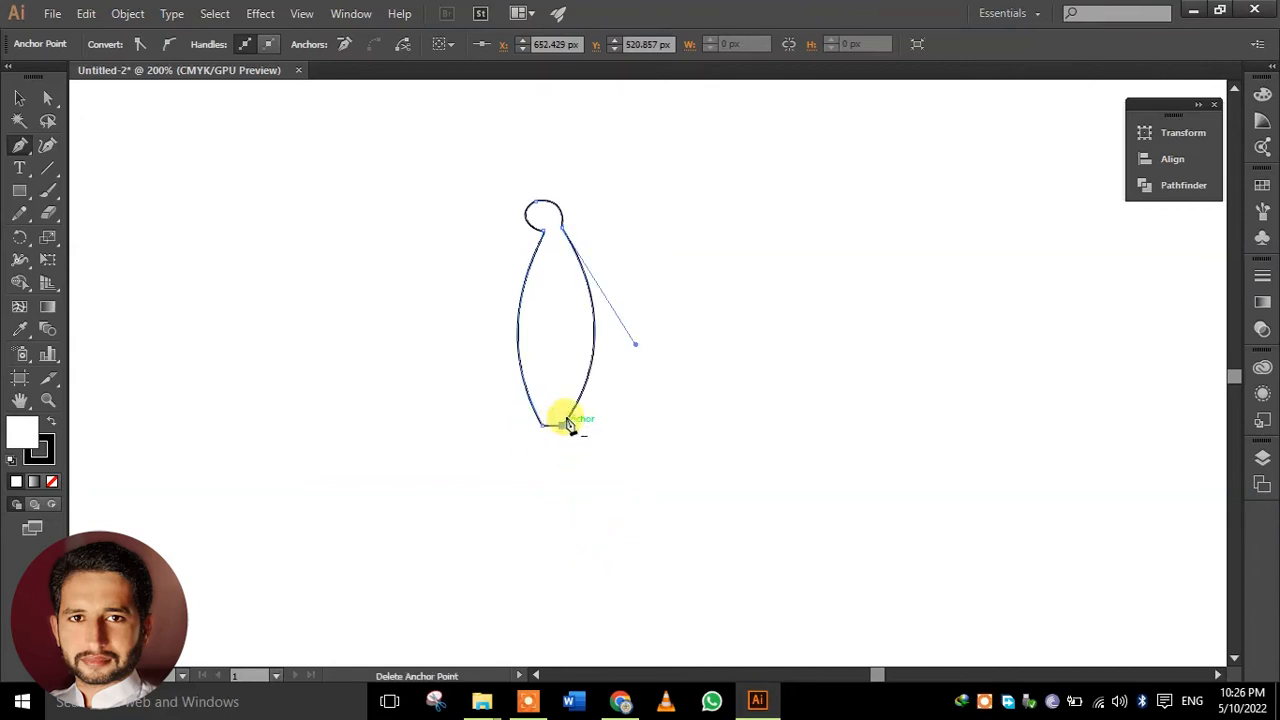
- Adjust the direction handles of the head's crown and throat anchors to round the head
{"action": "scroll", "coordinate": [537, 349], "scroll_direction": "up", "scroll_amount": 3}
{"action": "left_click_drag", "start_coordinate": [595, 232], "coordinate": [594, 457]}
{"action": "left_click", "coordinate": [47, 97]}
{"action": "left_click", "coordinate": [551, 239]}
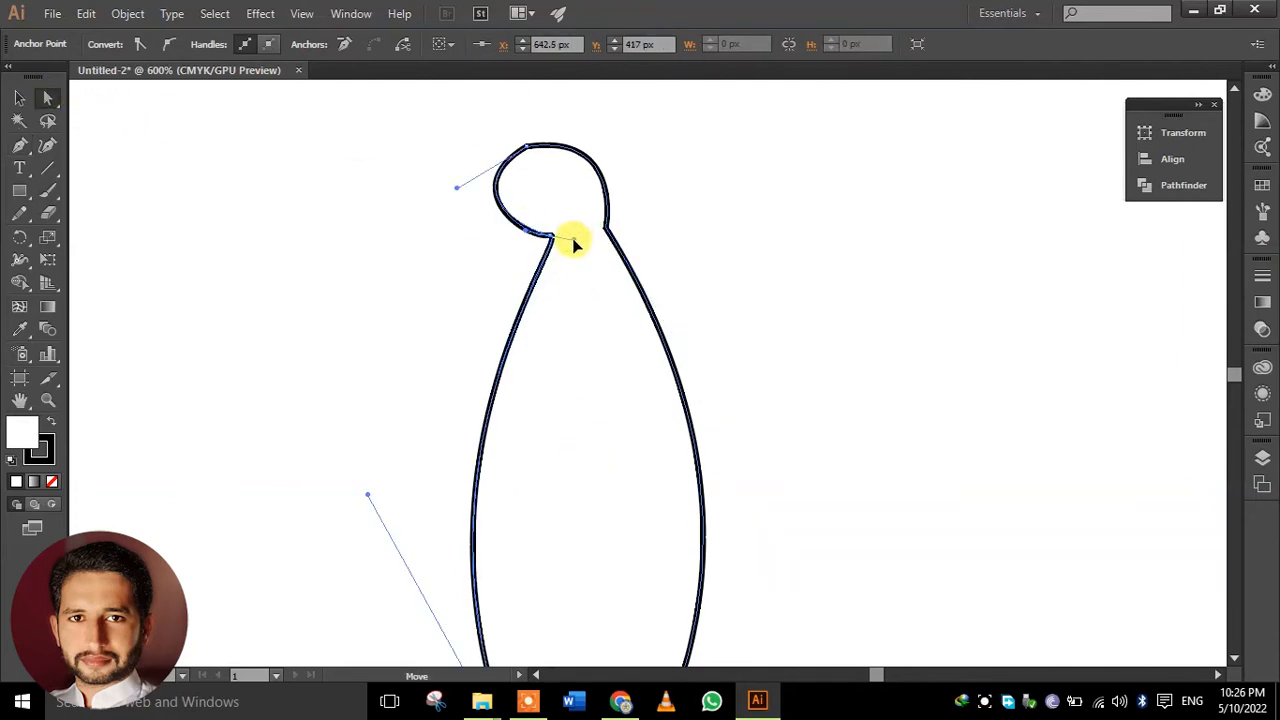
{"action": "left_click", "coordinate": [525, 149]}
{"action": "left_click_drag", "start_coordinate": [456, 187], "coordinate": [530, 147]}
{"action": "mouse_move", "coordinate": [623, 129]}
{"action": "left_mouse_down"}
{"action": "mouse_move", "coordinate": [620, 114]}
{"action": "mouse_move", "coordinate": [590, 122]}
{"action": "mouse_move", "coordinate": [613, 116]}
{"action": "left_mouse_up"}
{"action": "left_click_drag", "start_coordinate": [476, 168], "coordinate": [477, 188]}
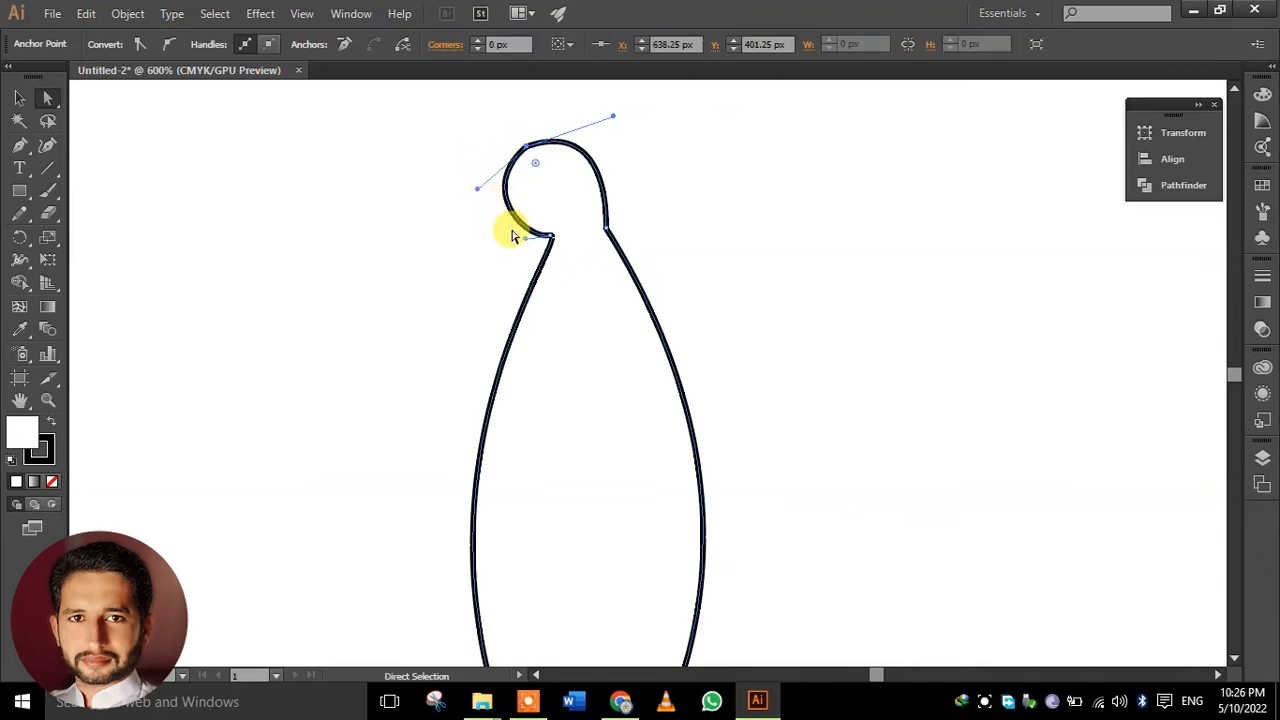
{"action": "left_click_drag", "start_coordinate": [525, 238], "coordinate": [507, 250]}
{"action": "key", "text": "ctrl+z"}
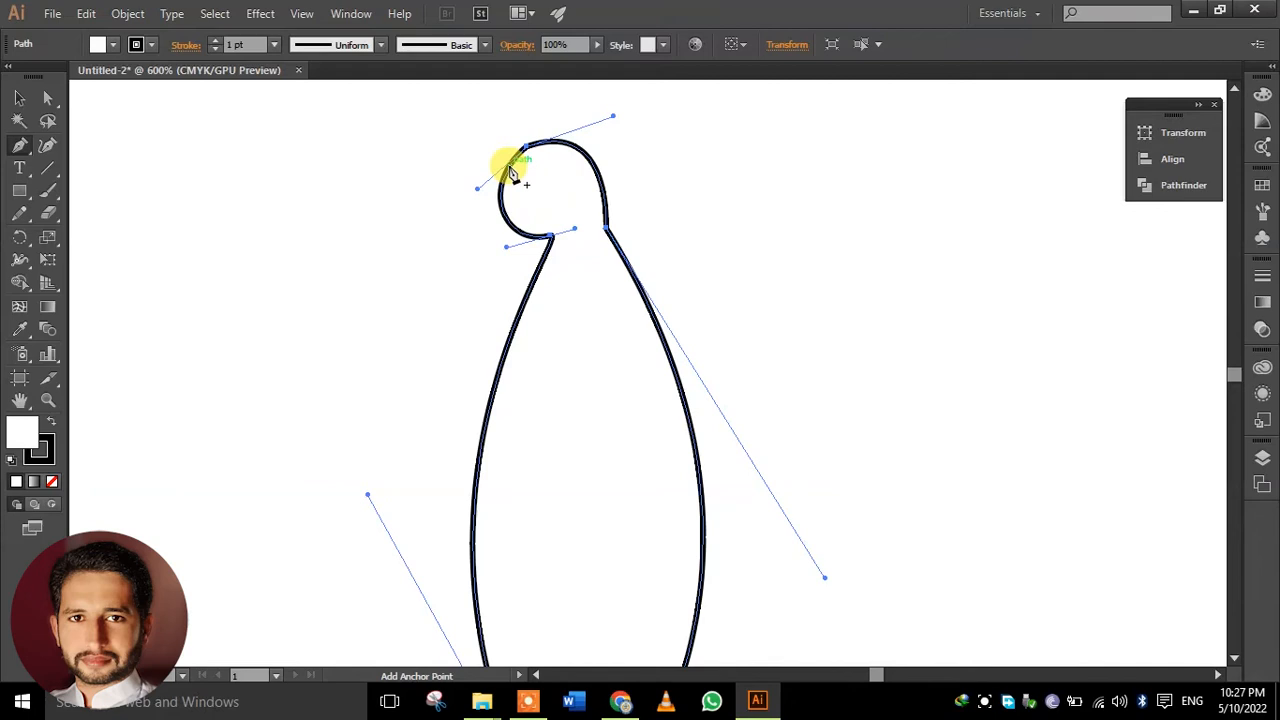
- Draw a closed triangular beak pointing up and left from the front of the head with the Pen tool
{"action": "left_click_drag", "start_coordinate": [510, 172], "coordinate": [449, 157]}
{"action": "key", "text": "ctrl+z"}
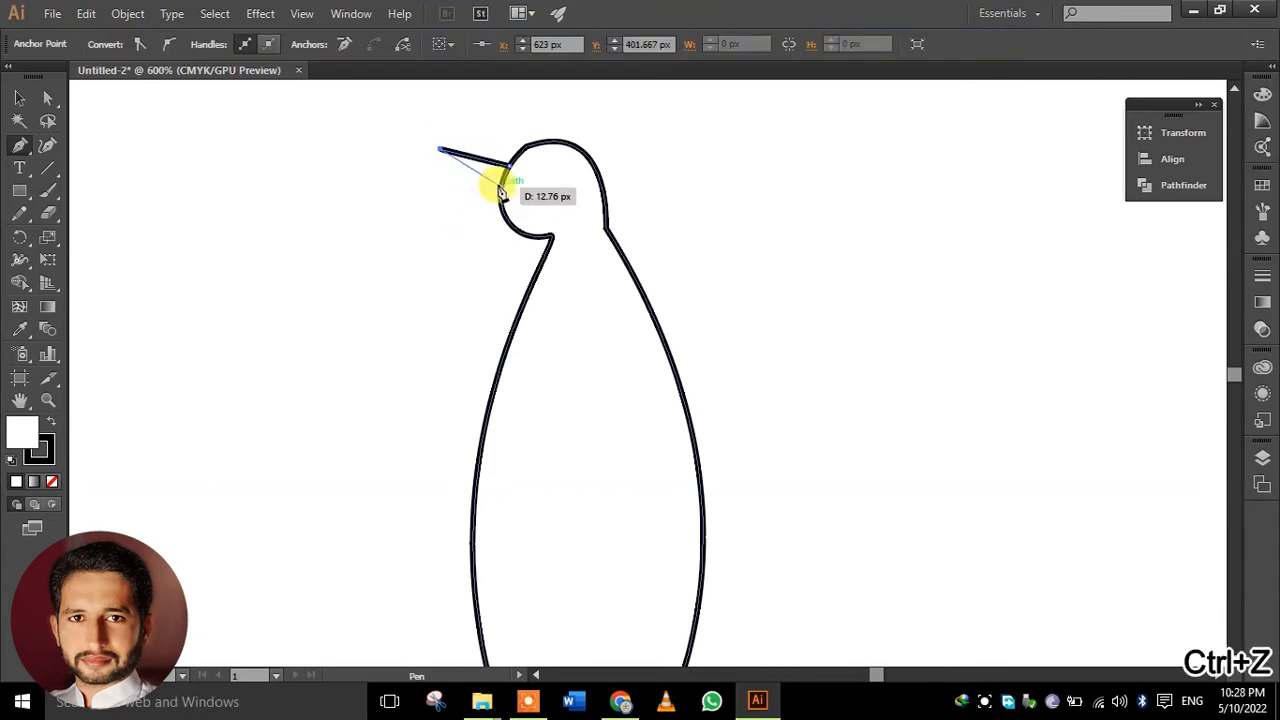
{"action": "left_click", "coordinate": [501, 193]}
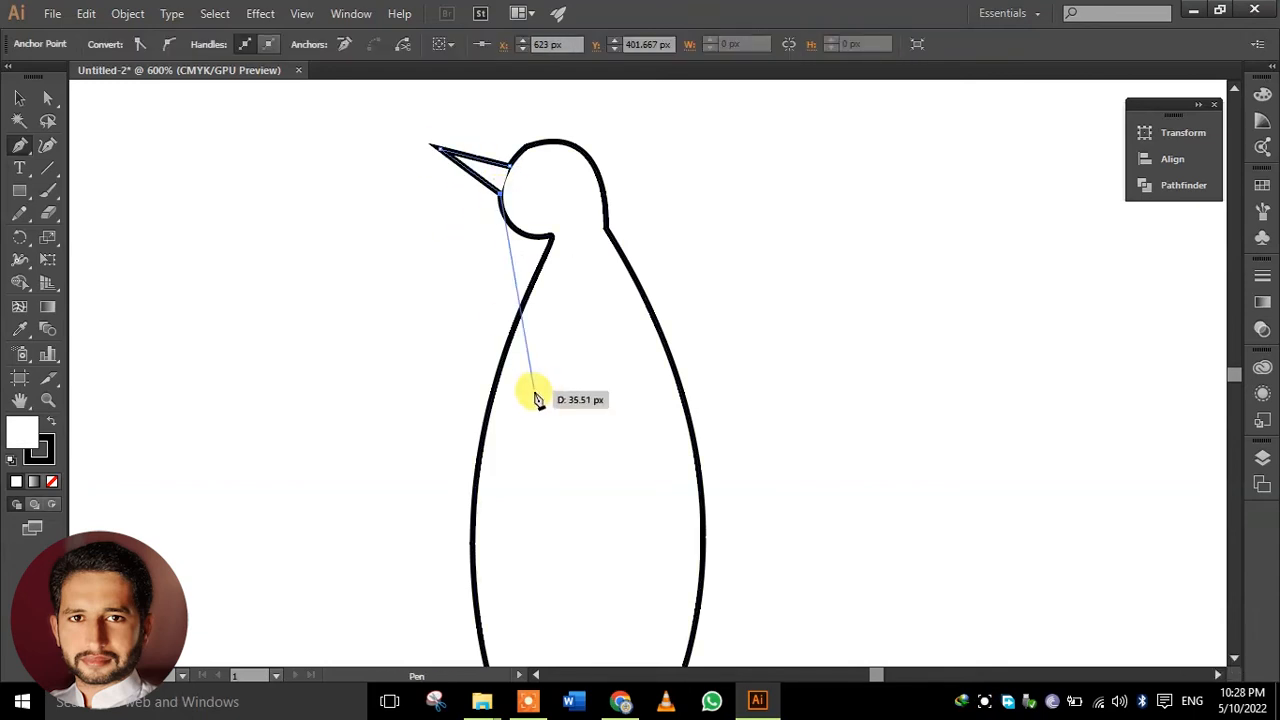
{"action": "left_click", "coordinate": [510, 167]}
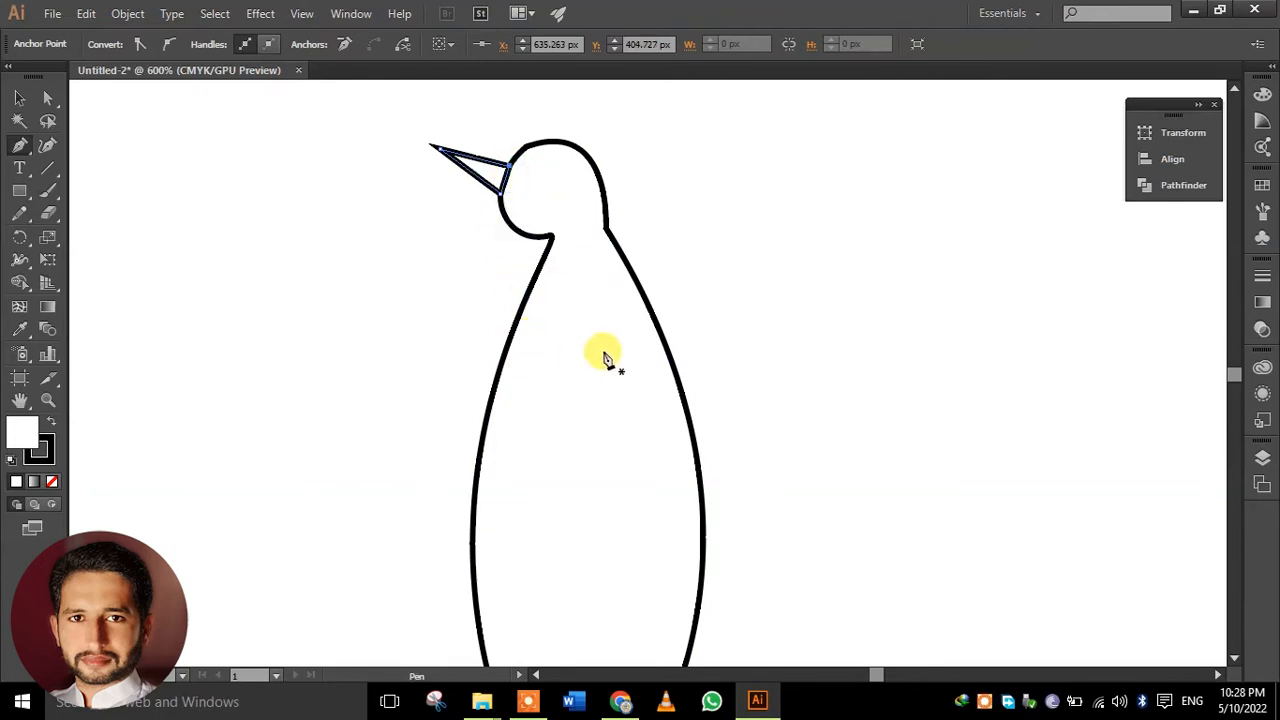
{"action": "key", "text": "ctrl+z"}
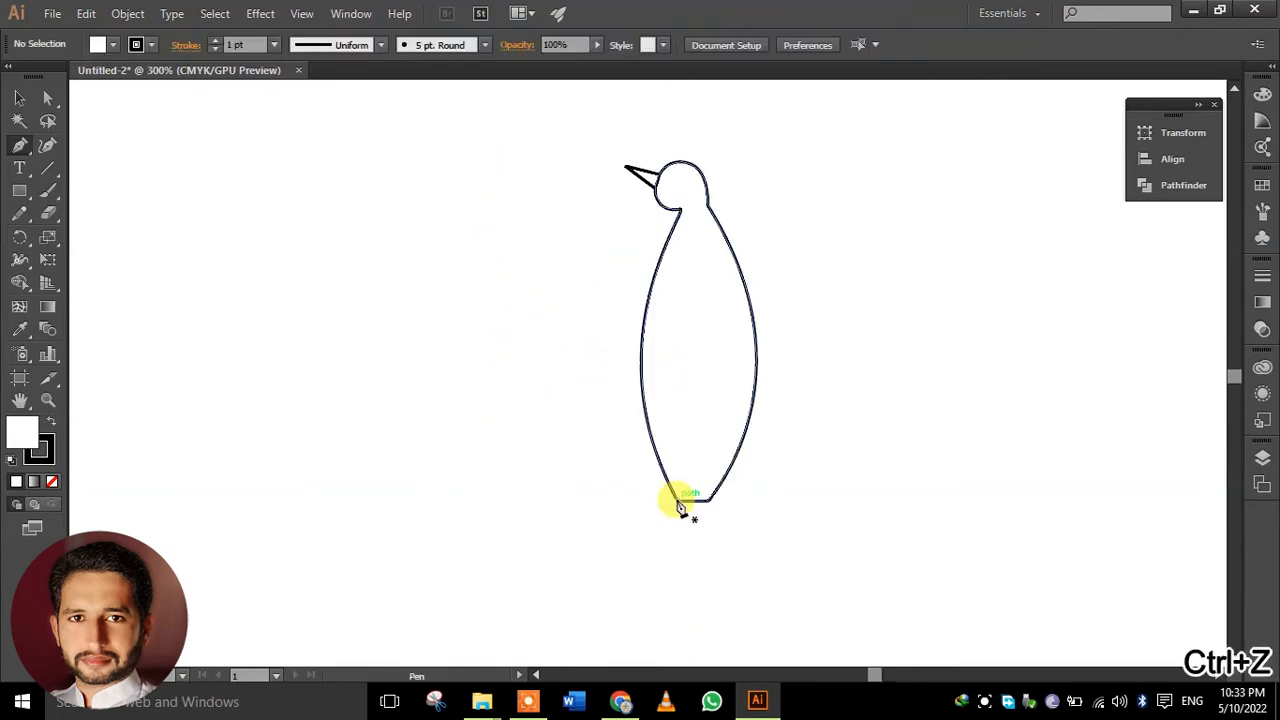
- Start the tail with a straight edge slanting down from the body's lower-left corner, ending in a curved first feather tip
{"action": "left_click", "coordinate": [677, 500]}
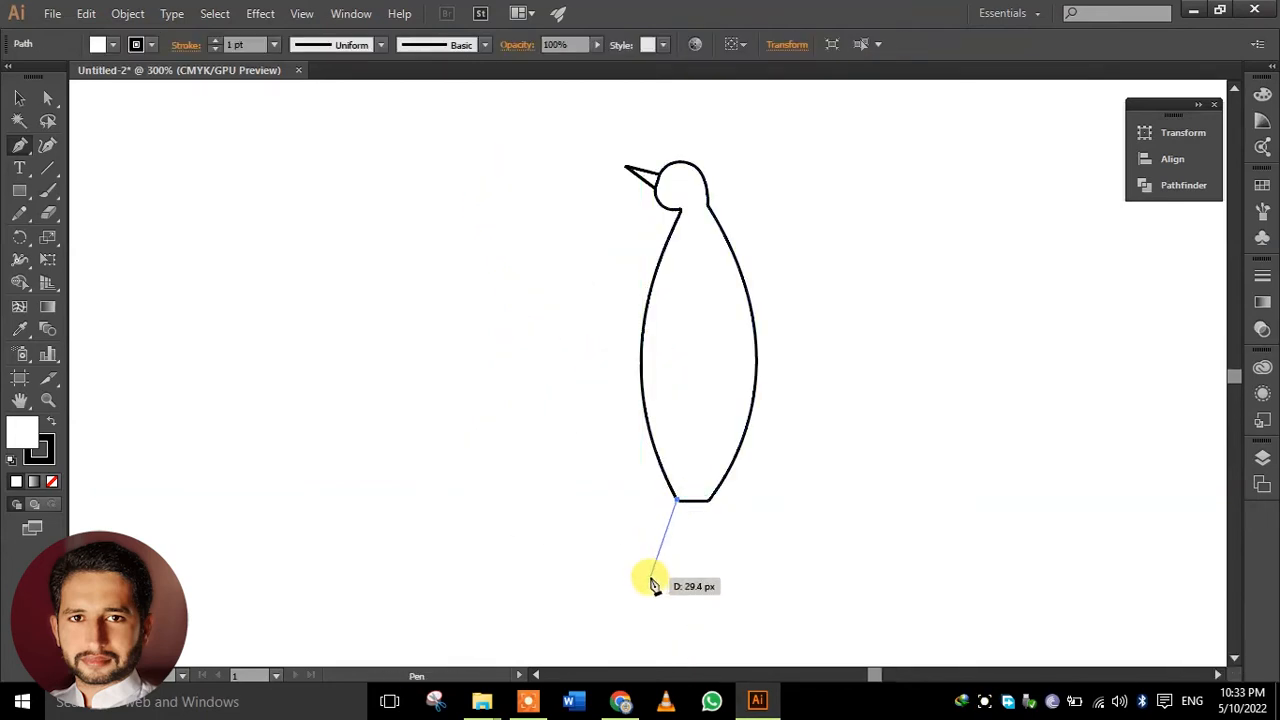
{"action": "left_click", "coordinate": [651, 579]}
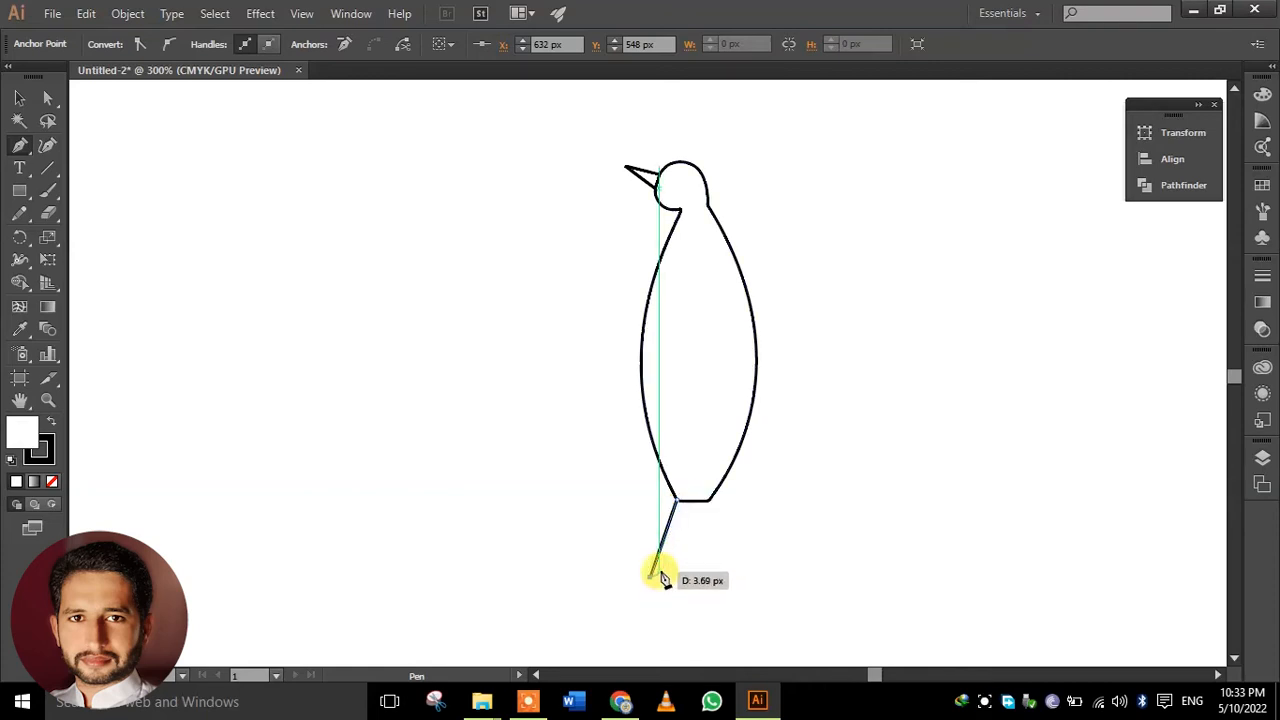
{"action": "scroll", "coordinate": [664, 568], "scroll_direction": "down", "scroll_amount": 1}
{"action": "scroll", "coordinate": [667, 566], "scroll_direction": "up", "scroll_amount": 2}
{"action": "key", "text": "ctrl+z"}
{"action": "left_click_drag", "start_coordinate": [667, 562], "coordinate": [536, 503]}
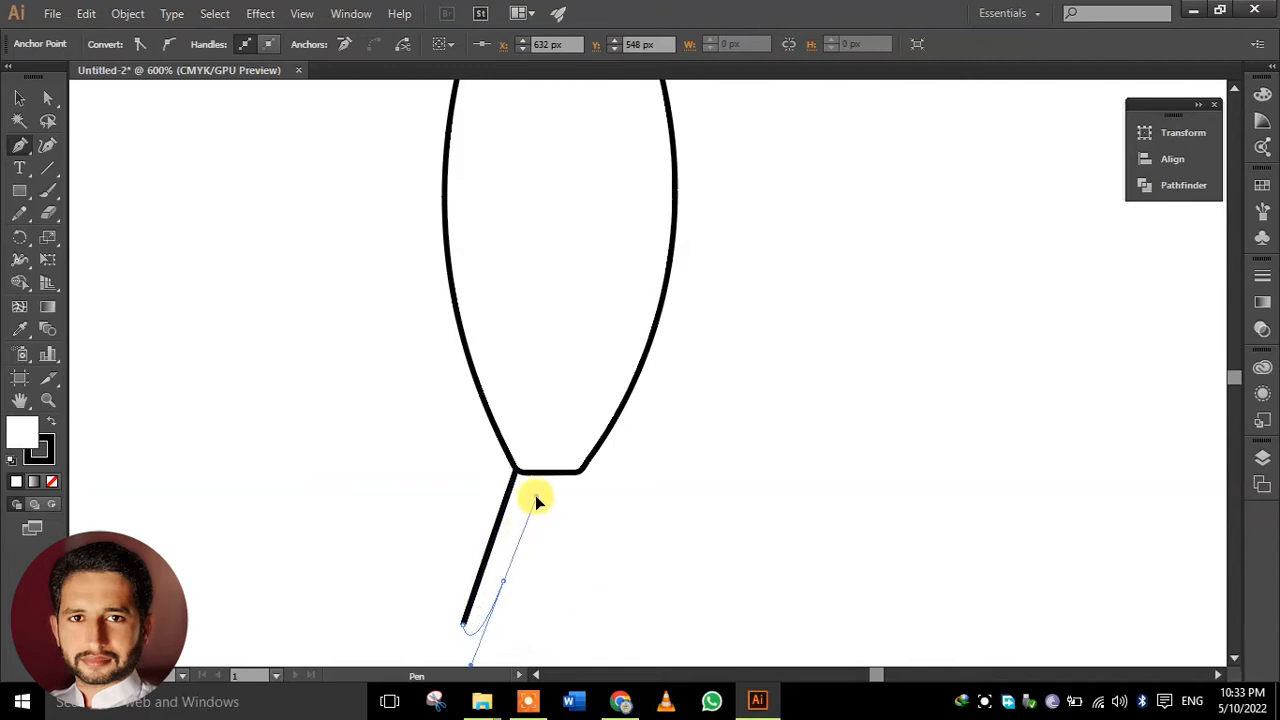
{"action": "left_click", "coordinate": [503, 580]}
- Continue the tail path rightward with a row of narrow feather tips with rounded ends
{"action": "mouse_move", "coordinate": [503, 580]}
{"action": "left_mouse_down"}
{"action": "mouse_move", "coordinate": [520, 595]}
{"action": "mouse_move", "coordinate": [587, 588]}
{"action": "mouse_move", "coordinate": [536, 597]}
{"action": "mouse_move", "coordinate": [523, 586]}
{"action": "left_mouse_up"}
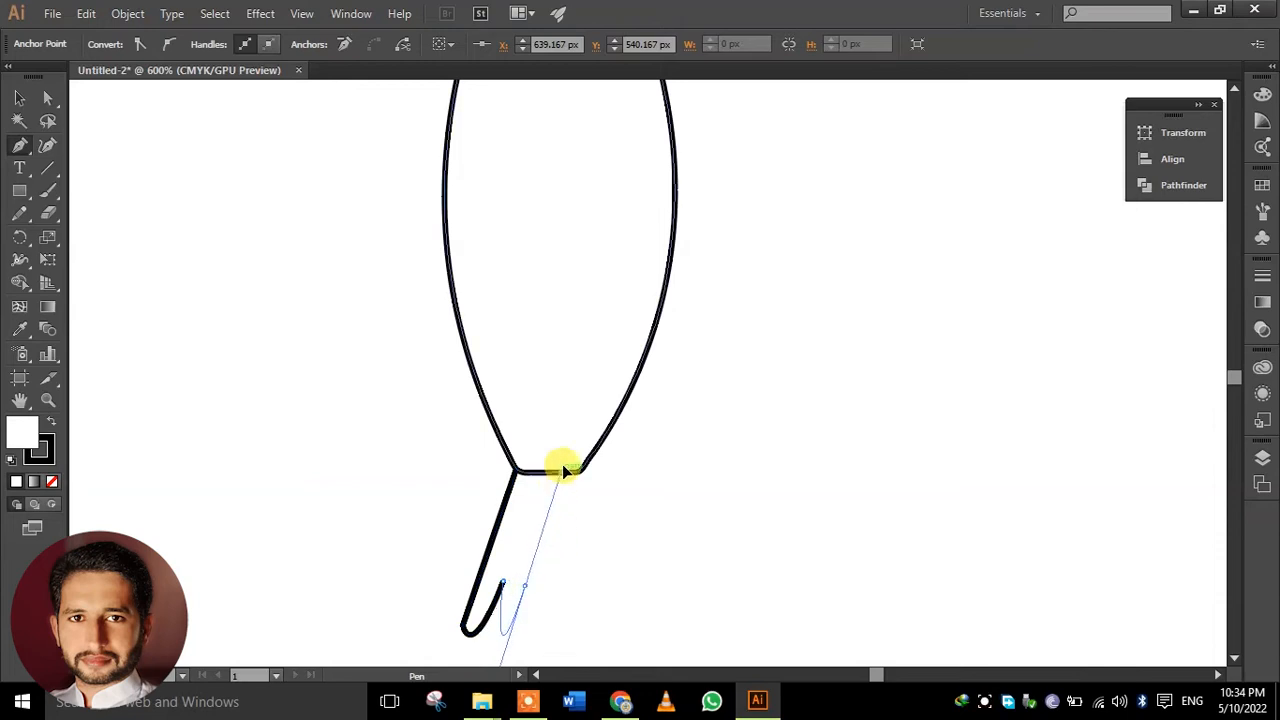
{"action": "left_click_drag", "start_coordinate": [583, 447], "coordinate": [594, 433]}
{"action": "left_click", "coordinate": [526, 586]}
{"action": "left_click_drag", "start_coordinate": [628, 539], "coordinate": [489, 408]}
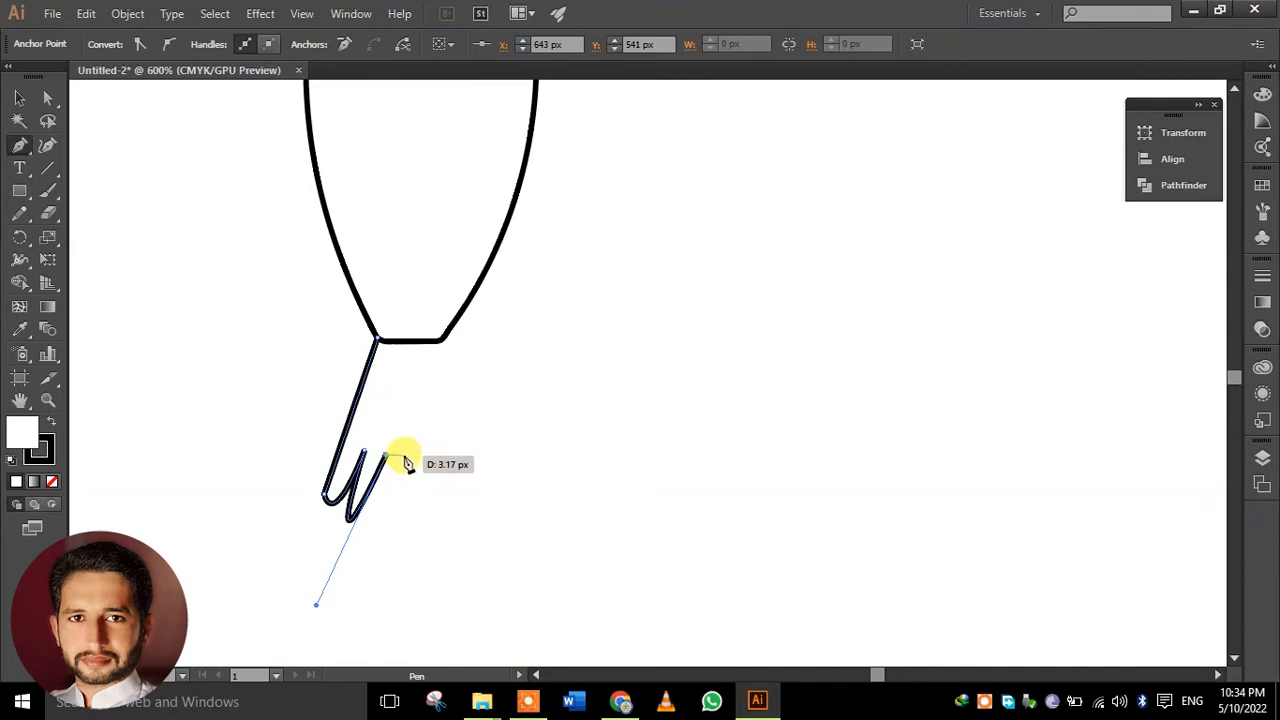
{"action": "left_click_drag", "start_coordinate": [404, 457], "coordinate": [471, 265]}
{"action": "left_click", "coordinate": [404, 456]}
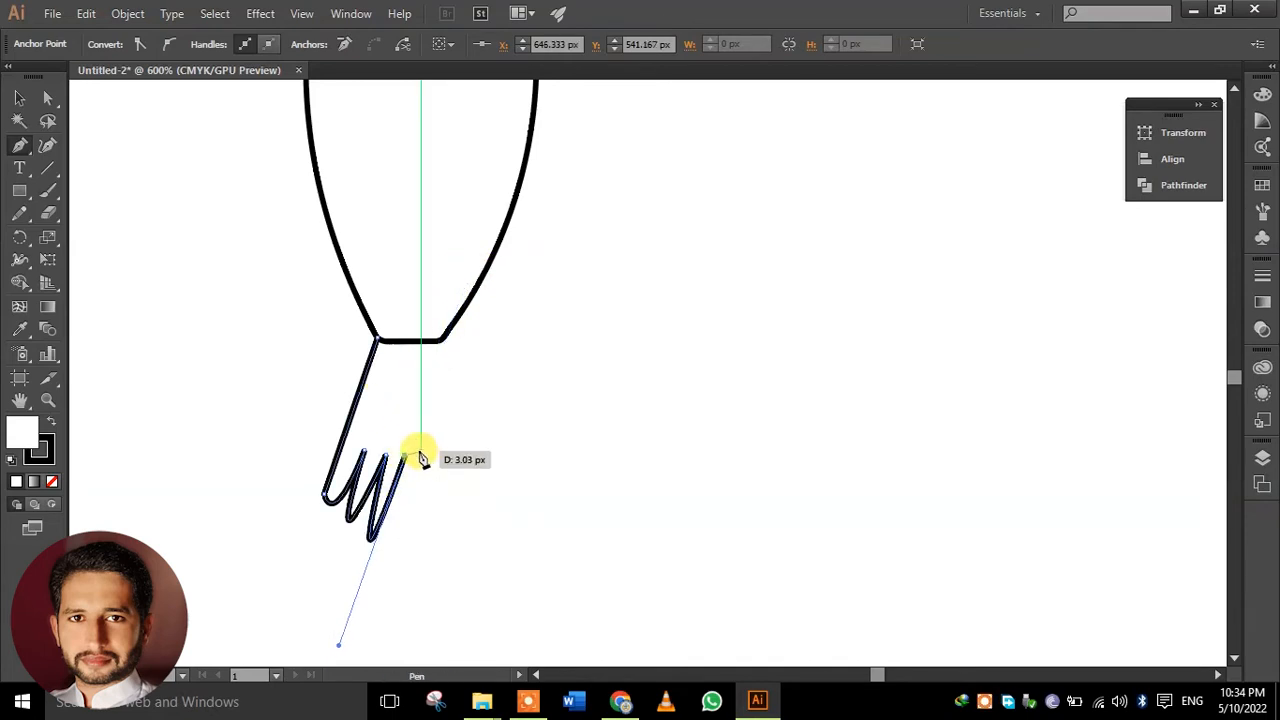
{"action": "left_click_drag", "start_coordinate": [421, 462], "coordinate": [469, 218]}
{"action": "left_click", "coordinate": [421, 458]}
{"action": "left_click_drag", "start_coordinate": [438, 456], "coordinate": [436, 229]}
{"action": "left_click_drag", "start_coordinate": [443, 459], "coordinate": [439, 221]}
{"action": "left_click", "coordinate": [456, 451]}
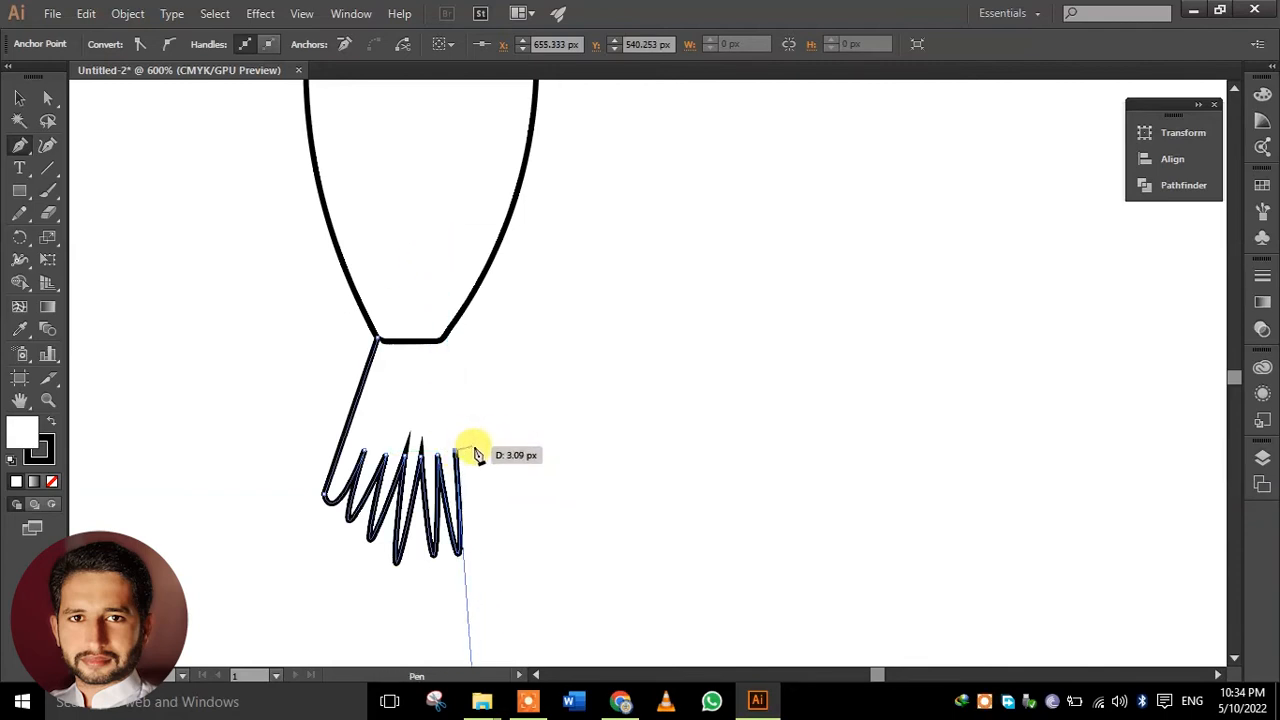
- Add the last feather tip, join the tail to the body's lower-right corner and close the path at its starting point
{"action": "left_click_drag", "start_coordinate": [472, 453], "coordinate": [365, 117]}
{"action": "key", "text": "ctrl+minus"}
{"action": "key", "text": "ctrl+minus"}
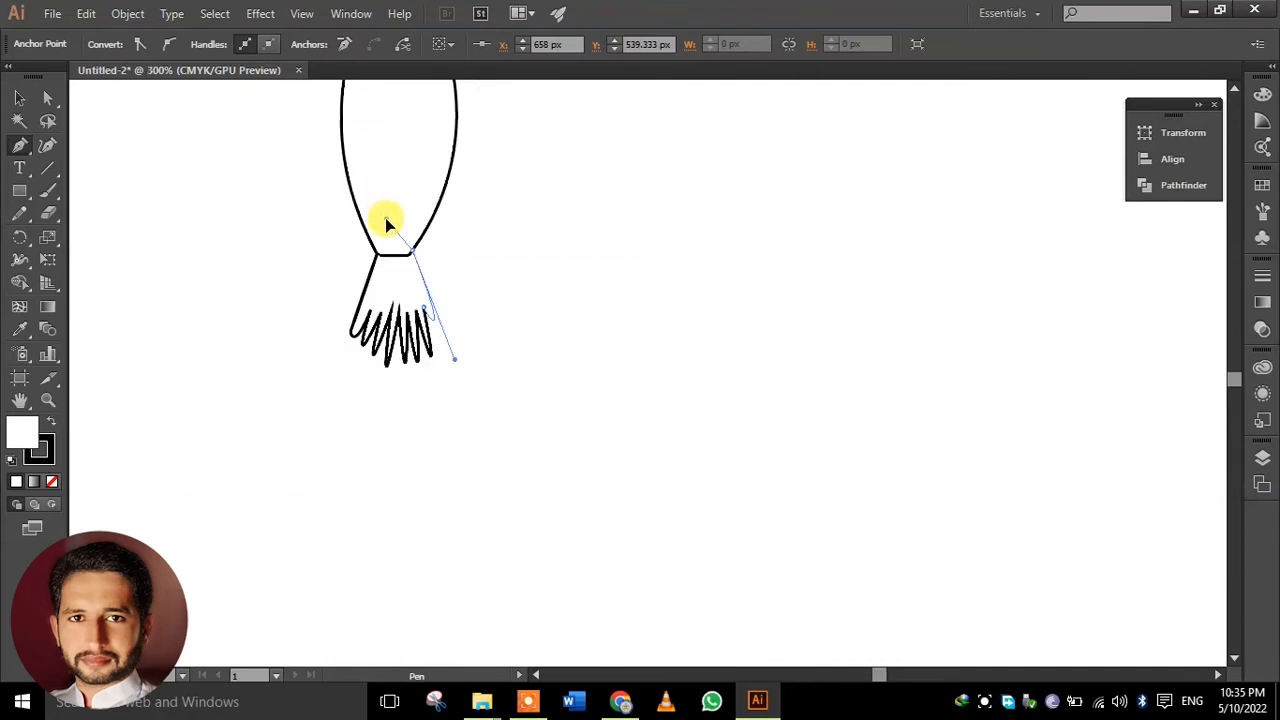
{"action": "left_click_drag", "start_coordinate": [365, 120], "coordinate": [359, 117]}
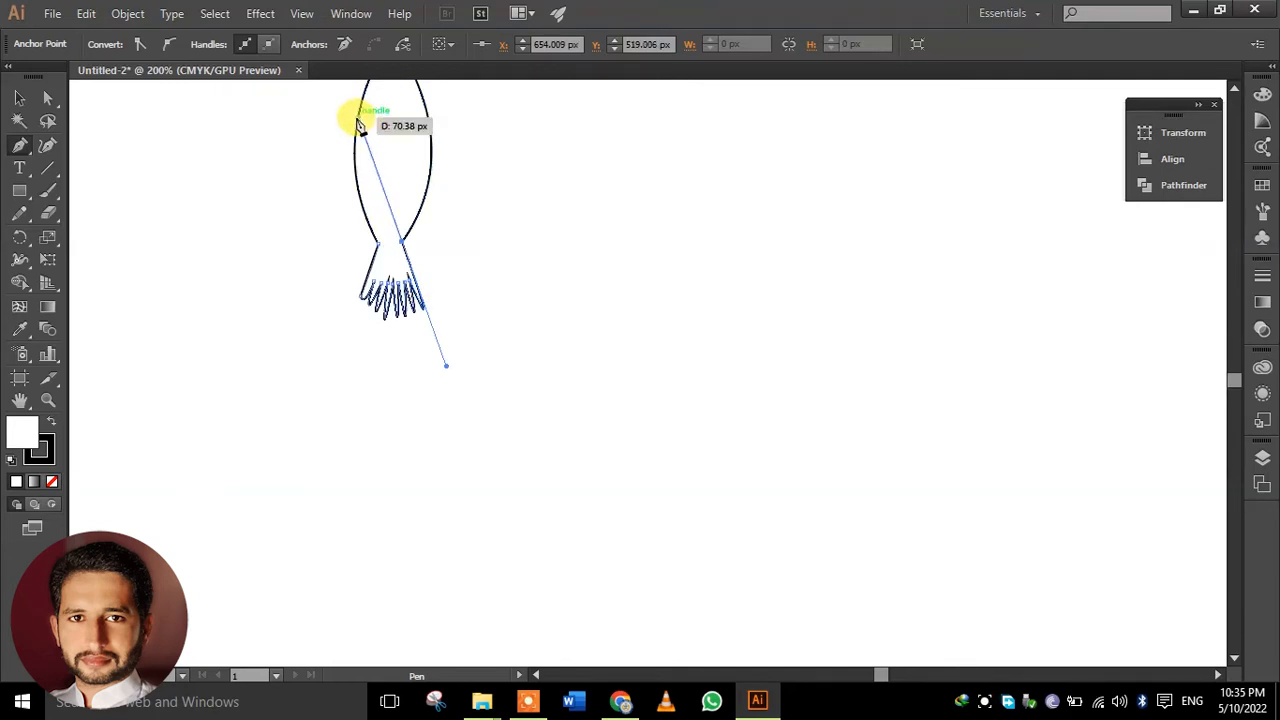
{"action": "left_click", "coordinate": [402, 242]}
{"action": "left_click", "coordinate": [379, 244]}
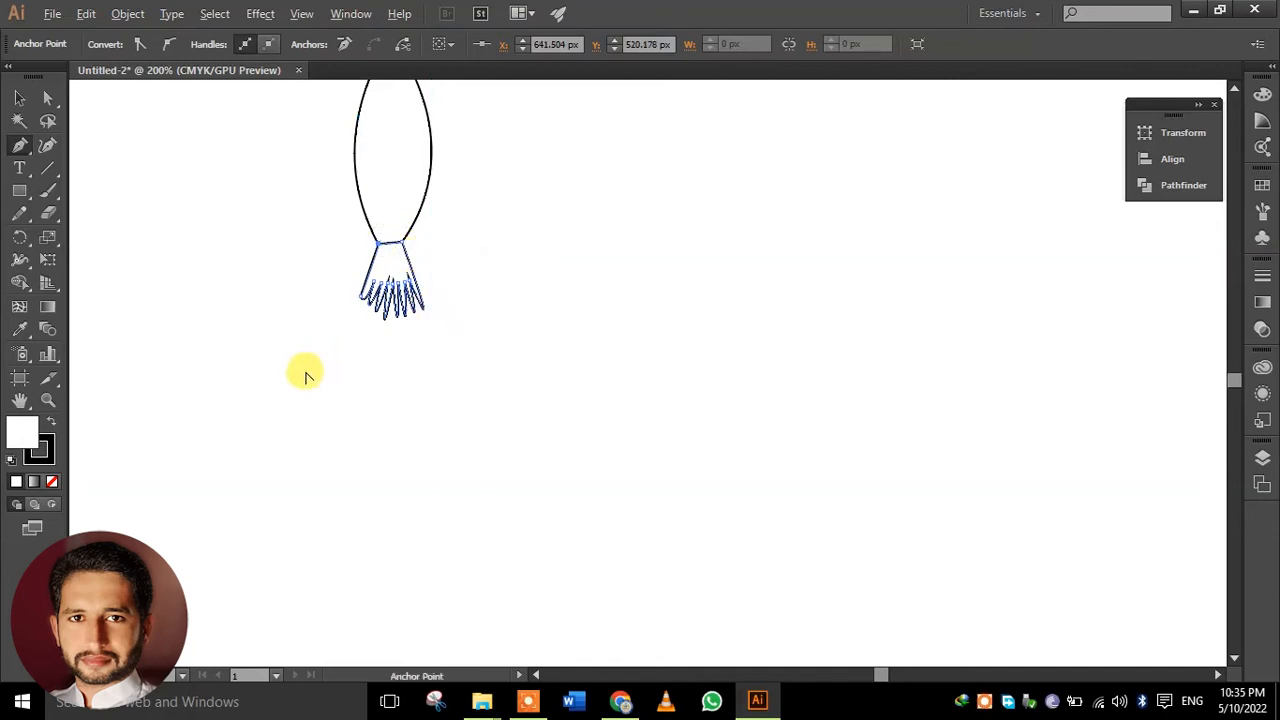
- Refine the curves of the tail's feather tips by adjusting their anchor handles with the Direct Selection tool
{"action": "scroll", "coordinate": [310, 372], "scroll_direction": "up", "scroll_amount": 4}
{"action": "left_click_drag", "start_coordinate": [502, 302], "coordinate": [337, 640]}
{"action": "key", "text": "a"}
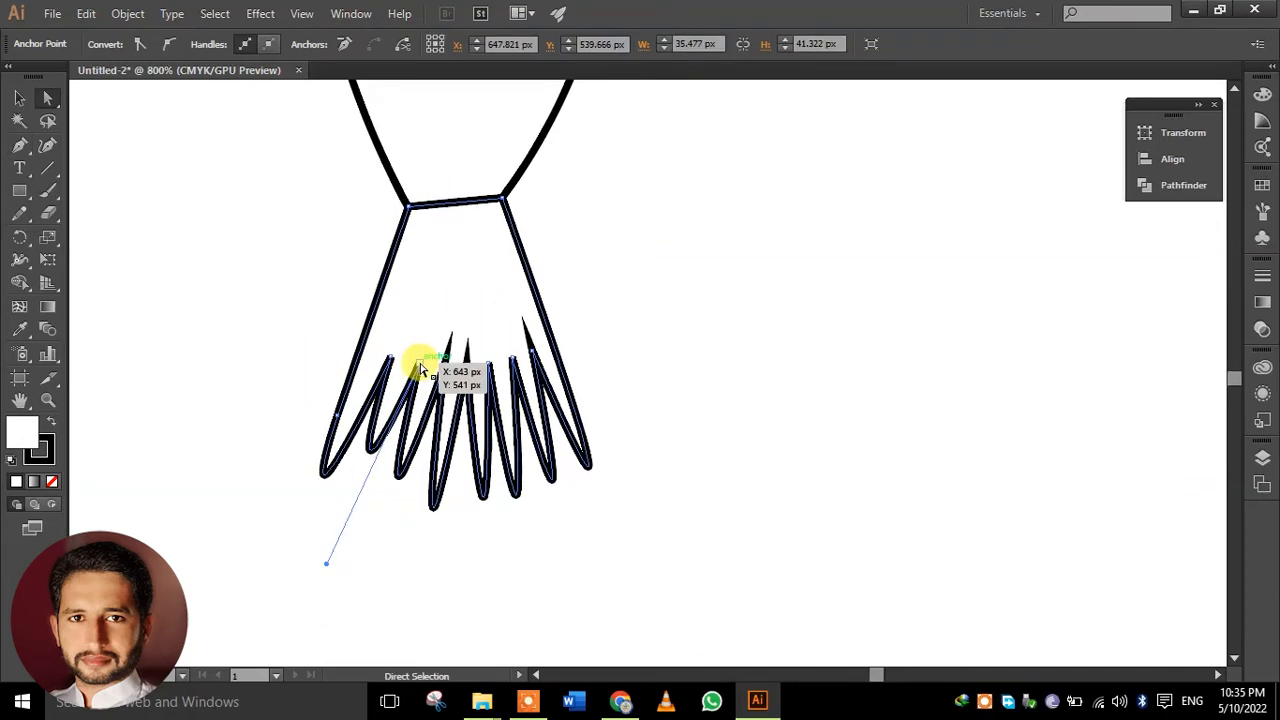
{"action": "left_click_drag", "start_coordinate": [329, 566], "coordinate": [302, 426]}
{"action": "left_click", "coordinate": [448, 165]}
{"action": "left_click_drag", "start_coordinate": [357, 394], "coordinate": [344, 461]}
{"action": "scroll", "coordinate": [474, 284], "scroll_direction": "down", "scroll_amount": 6}
{"action": "scroll", "coordinate": [507, 356], "scroll_direction": "up", "scroll_amount": 2}
{"action": "left_click", "coordinate": [307, 305]}
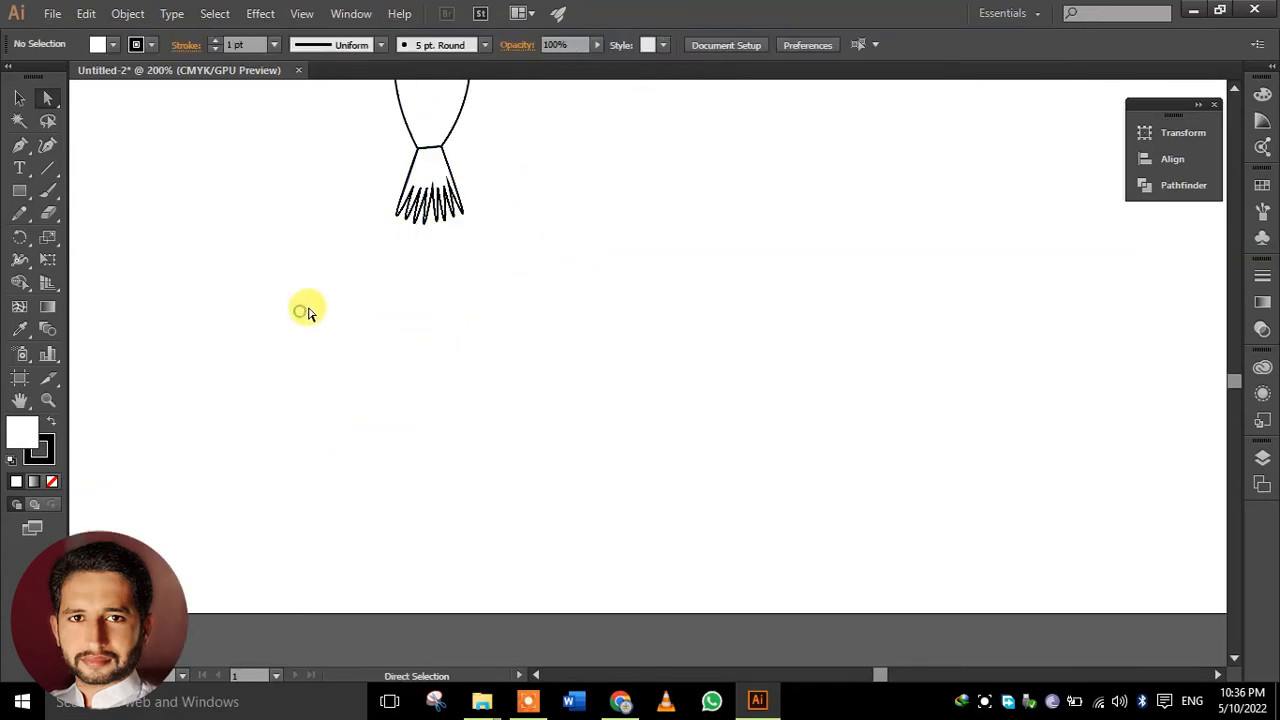
- Select all the feather-tip anchors of the tail and nudge them upward to shorten it
{"action": "left_click_drag", "start_coordinate": [370, 168], "coordinate": [492, 252]}
{"action": "key", "text": "Up"}
{"action": "key", "text": "Up"}
{"action": "key", "text": "Up"}
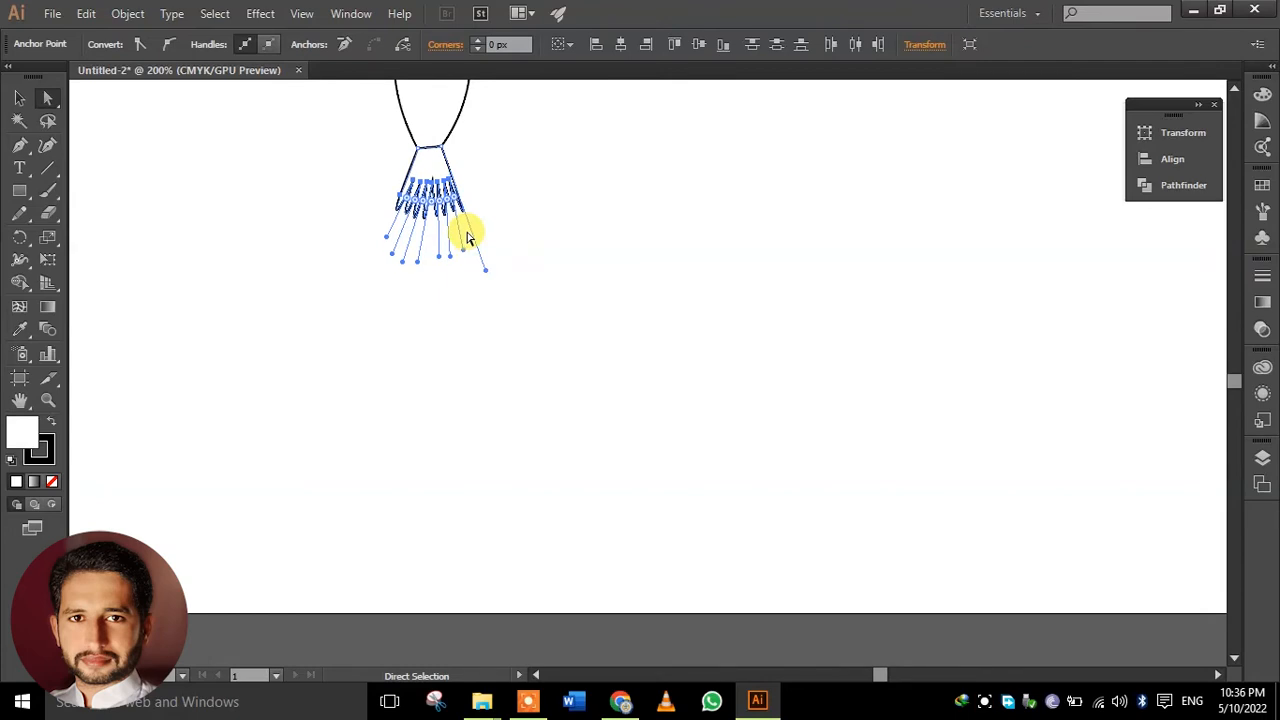
{"action": "left_click", "coordinate": [543, 229]}
{"action": "left_click", "coordinate": [16, 97]}
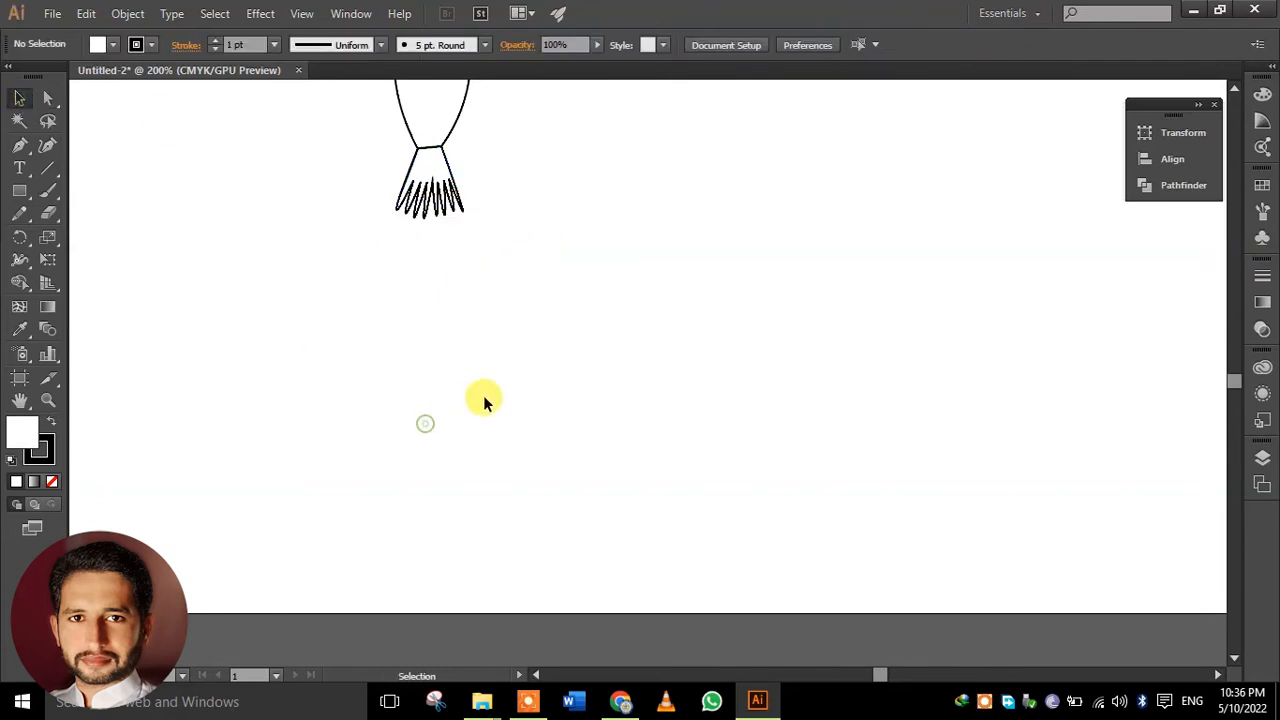
- Draw a small ellipse for the eye and place it inside the head near the beak
{"action": "scroll", "coordinate": [489, 380], "scroll_direction": "up", "scroll_amount": 5}
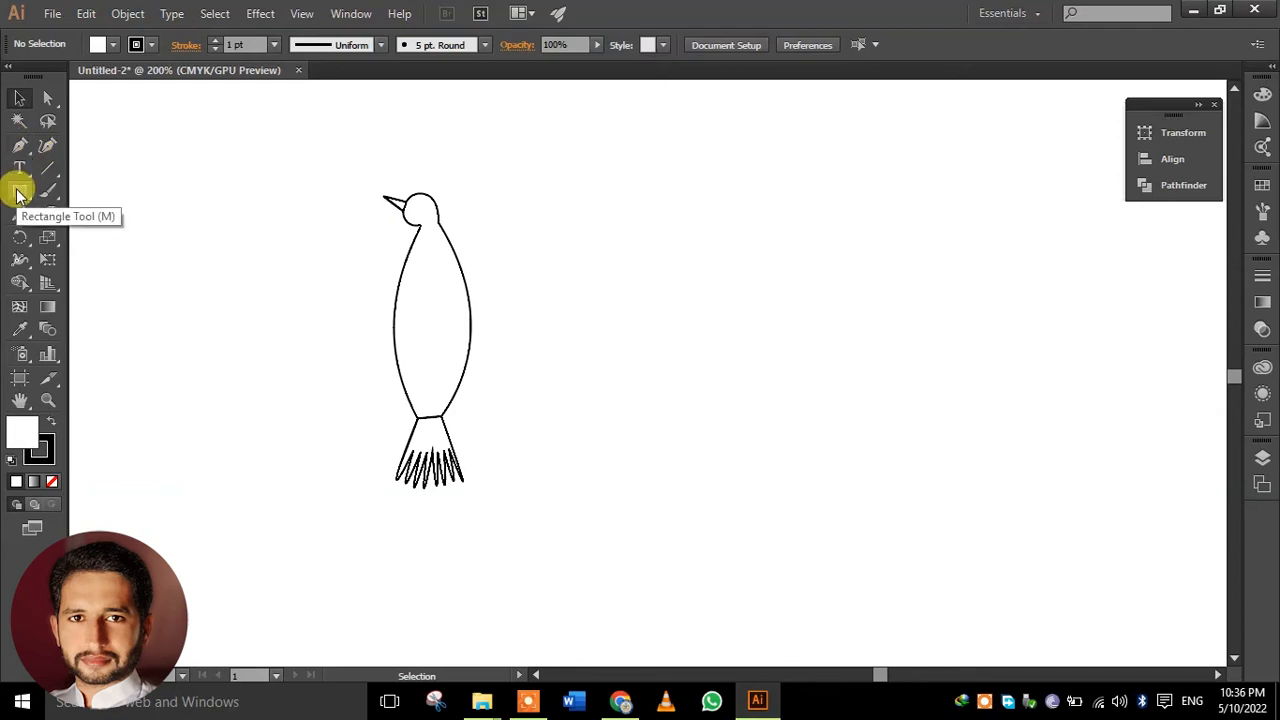
{"action": "right_click", "coordinate": [17, 193]}
{"action": "left_click", "coordinate": [80, 238]}
{"action": "scroll", "coordinate": [341, 229], "scroll_direction": "up", "scroll_amount": 4}
{"action": "left_click_drag", "start_coordinate": [569, 191], "coordinate": [408, 376]}
{"action": "mouse_move", "coordinate": [465, 308]}
{"action": "left_mouse_down"}
{"action": "mouse_move", "coordinate": [489, 337]}
{"action": "mouse_move", "coordinate": [472, 331]}
{"action": "left_mouse_up"}
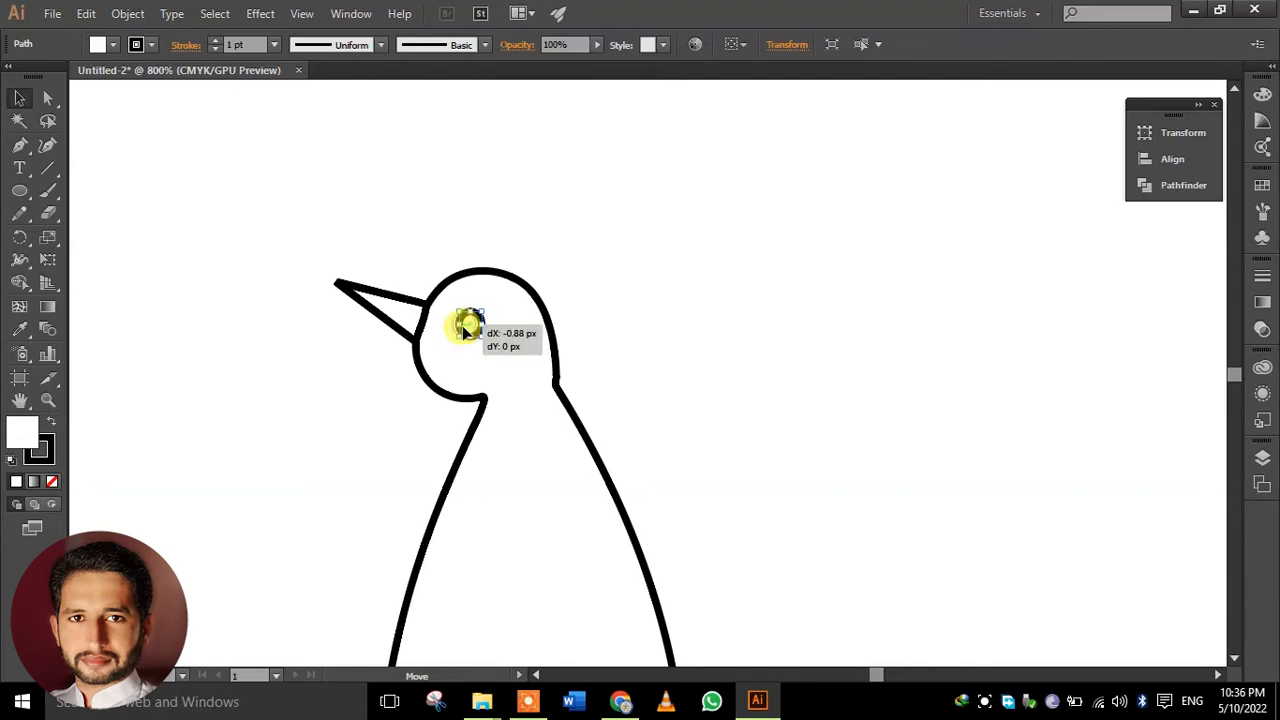
- Select all the bird's shapes and merge the body and tail across their shared edge with the Shape Builder tool
{"action": "key", "text": "ctrl+minus"}
{"action": "key", "text": "ctrl+a"}
{"action": "key", "text": "shift+m"}
{"action": "left_click", "coordinate": [22, 98]}
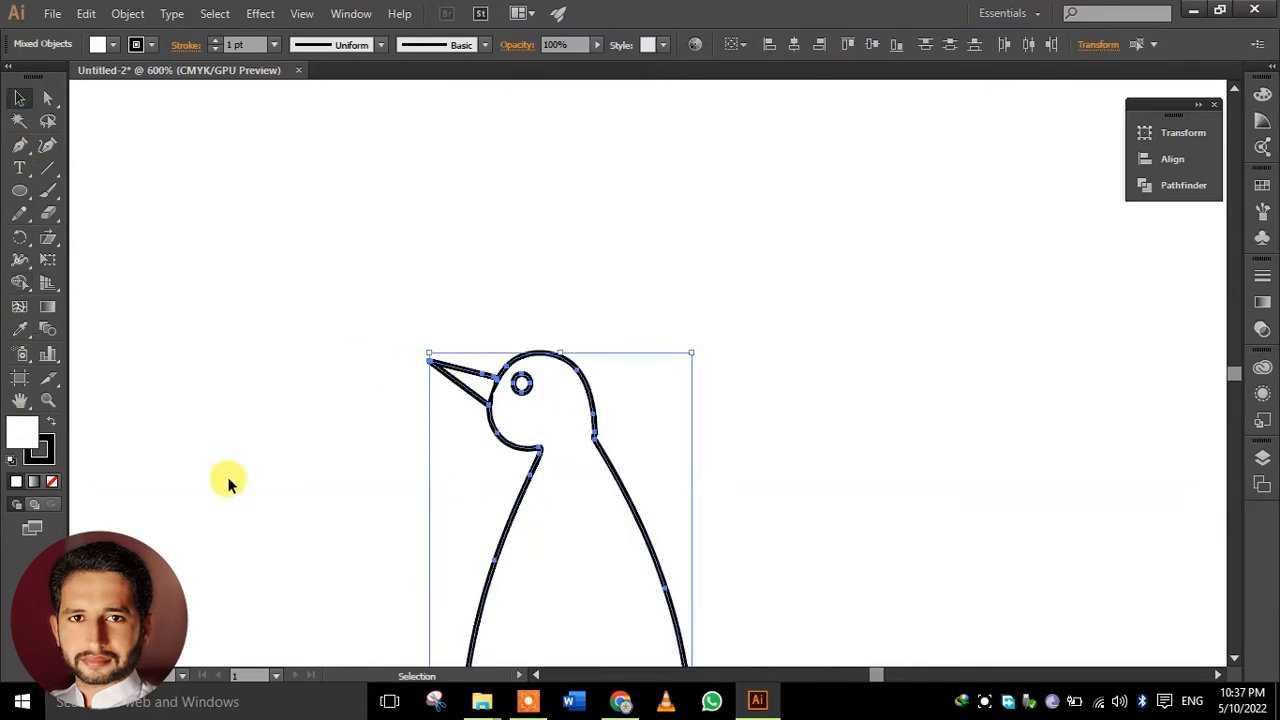
{"action": "left_click", "coordinate": [783, 511]}
{"action": "left_click", "coordinate": [619, 570]}
{"action": "scroll", "coordinate": [598, 528], "scroll_direction": "down", "scroll_amount": 3}
{"action": "left_click_drag", "start_coordinate": [600, 558], "coordinate": [534, 432]}
{"action": "left_click", "coordinate": [731, 426]}
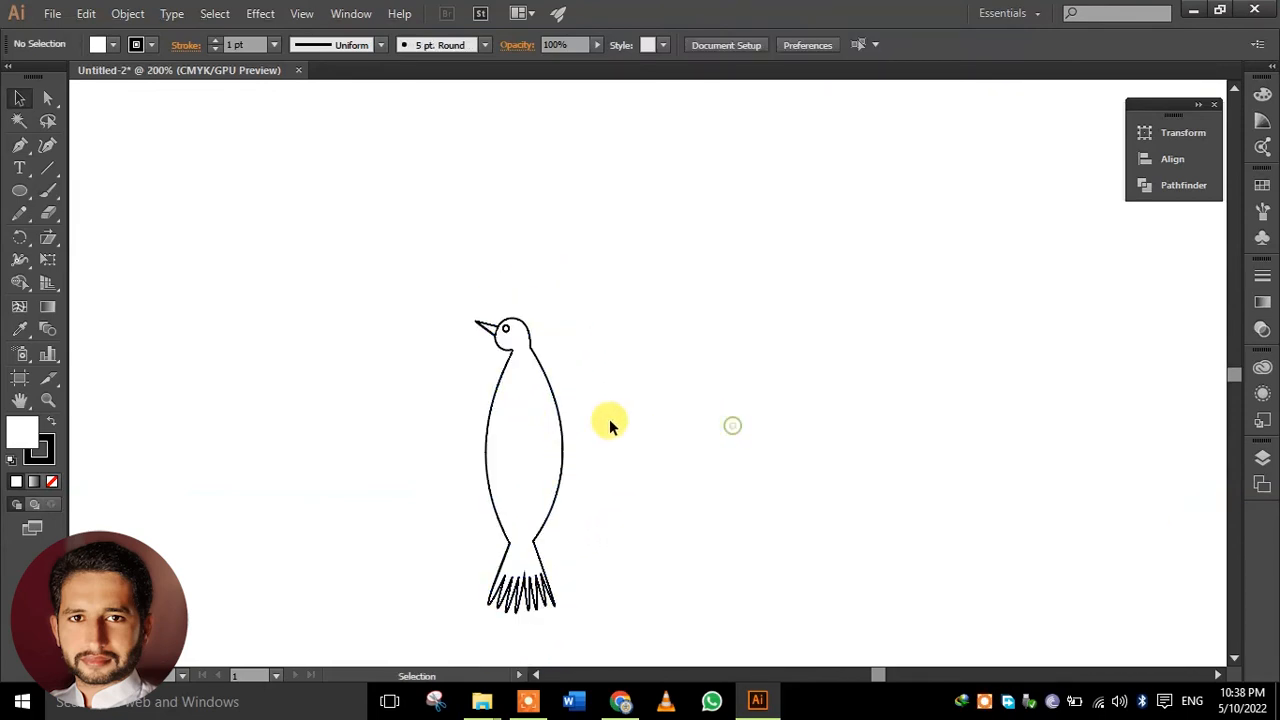
- Draw a narrow upright rectangle of 10 by 74 px in the empty area beside the bird
{"action": "left_click_drag", "start_coordinate": [22, 190], "coordinate": [95, 191]}
{"action": "left_click_drag", "start_coordinate": [804, 280], "coordinate": [827, 418]}
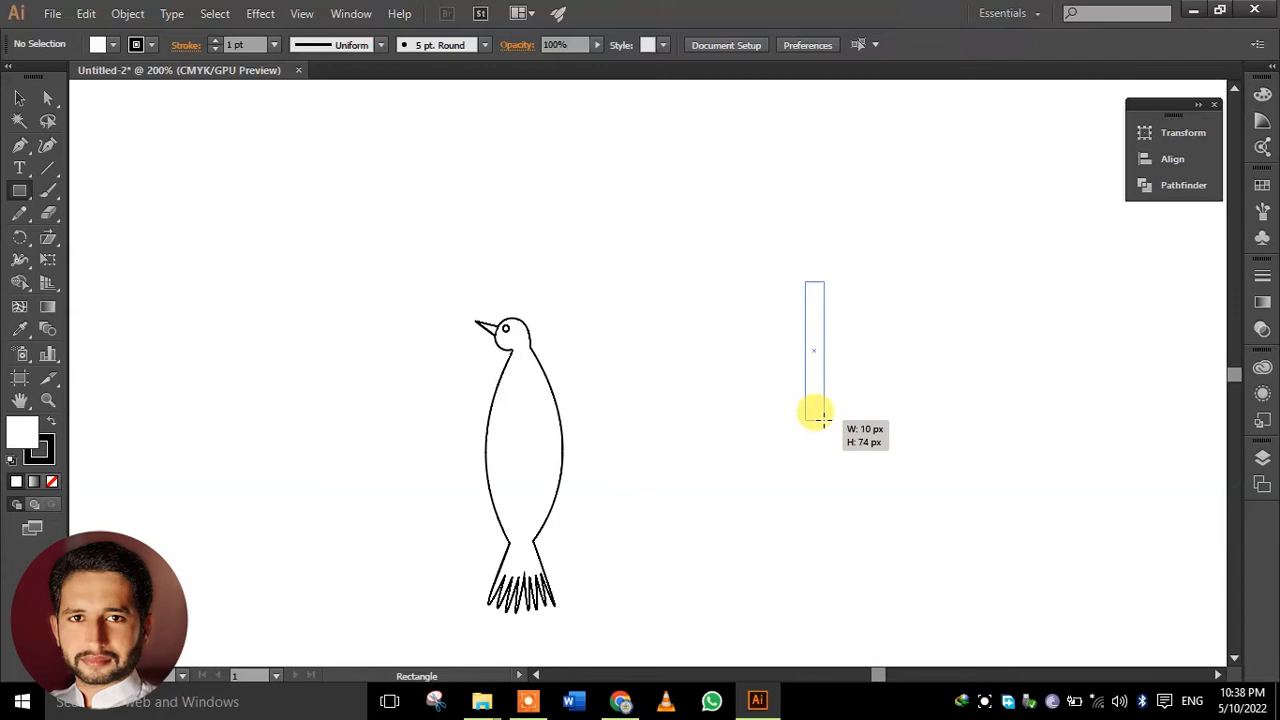
{"action": "left_click_drag", "start_coordinate": [820, 417], "coordinate": [822, 418]}
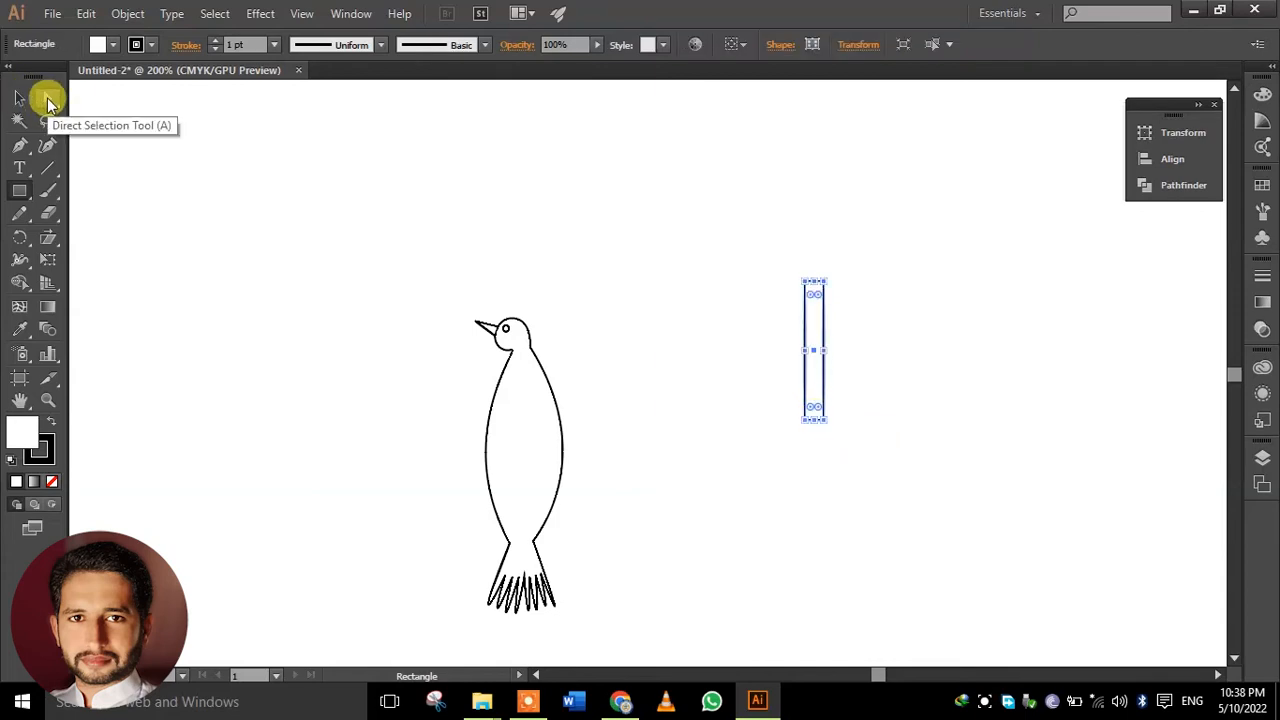
- Round the rectangle's upper-left and lower-right corners to a 10 px radius to form a feather
{"action": "left_click", "coordinate": [47, 98]}
{"action": "left_click", "coordinate": [806, 281]}
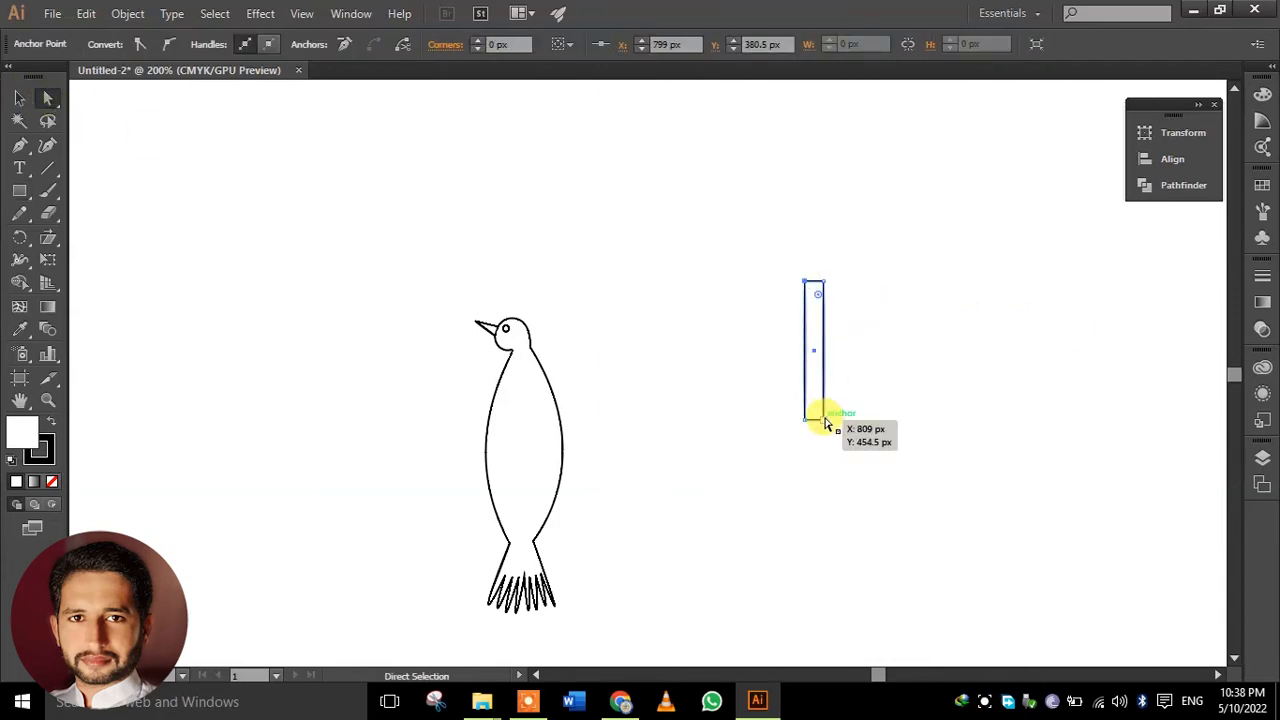
{"action": "left_click_drag", "start_coordinate": [817, 293], "coordinate": [815, 370]}
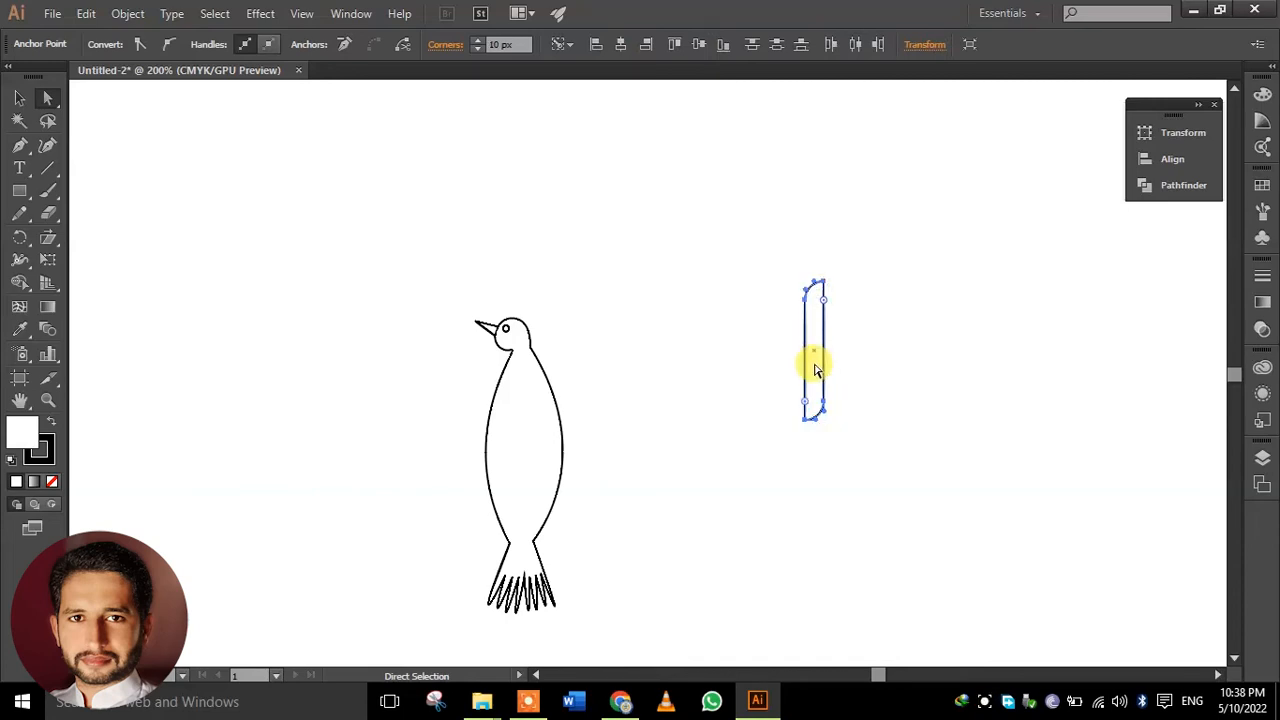
{"action": "left_click", "coordinate": [19, 98]}
{"action": "left_click", "coordinate": [831, 508]}
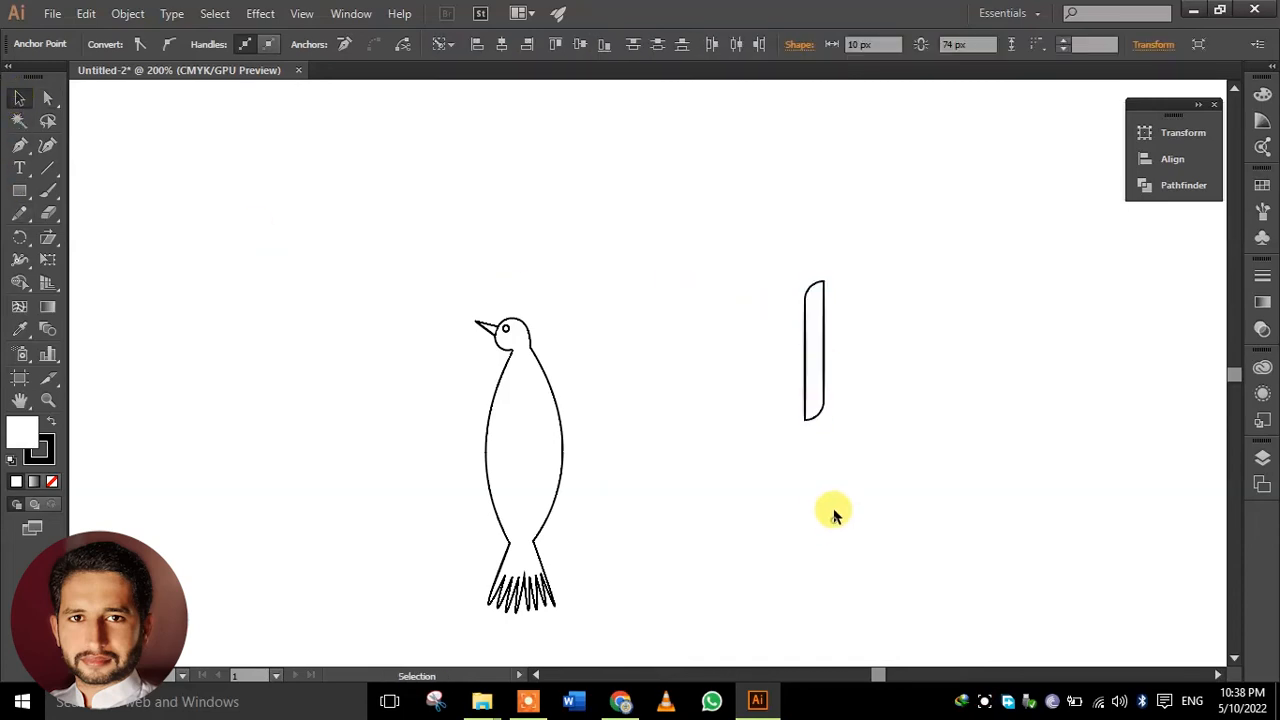
- Rotate the feather to slope up to the right and place its lower end against the right side of the body
{"action": "left_click", "coordinate": [811, 400]}
{"action": "left_click_drag", "start_coordinate": [797, 431], "coordinate": [674, 401]}
{"action": "left_click_drag", "start_coordinate": [791, 363], "coordinate": [602, 404]}
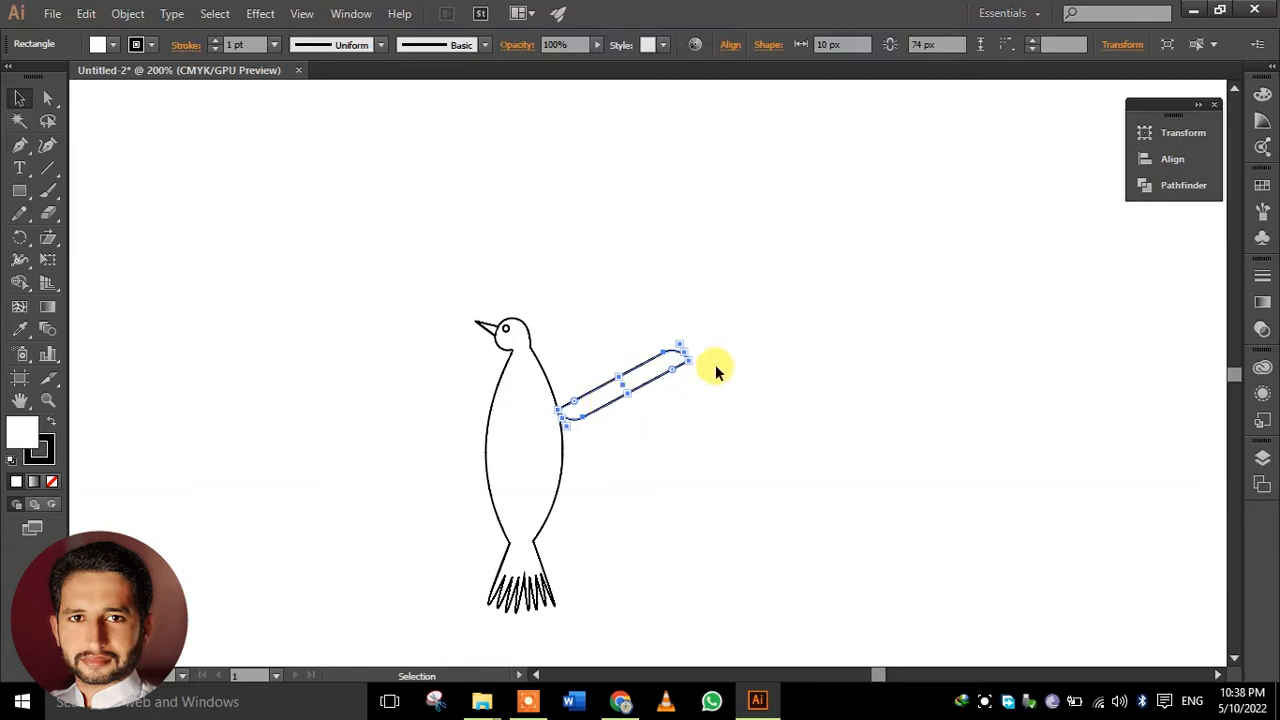
- Reflect the feather across the vertical axis and rotate it to slope up and away from the body again
{"action": "right_click", "coordinate": [655, 378]}
{"action": "mouse_move", "coordinate": [852, 621]}
{"action": "left_click", "coordinate": [939, 522]}
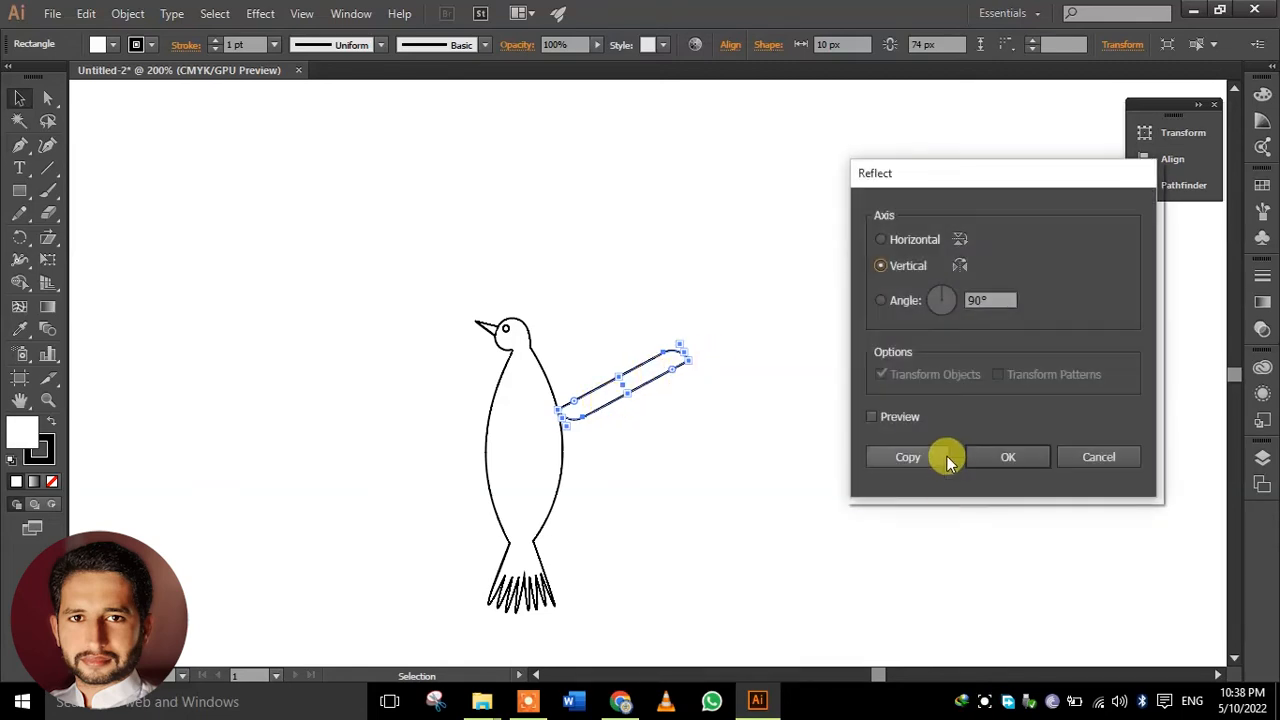
{"action": "left_click", "coordinate": [993, 462]}
{"action": "left_click_drag", "start_coordinate": [690, 420], "coordinate": [714, 331]}
- Shorten the feather to about 55 px and place two copies below it along the body's right side
{"action": "left_click_drag", "start_coordinate": [643, 374], "coordinate": [621, 395]}
{"action": "left_click_drag", "start_coordinate": [625, 393], "coordinate": [622, 429]}
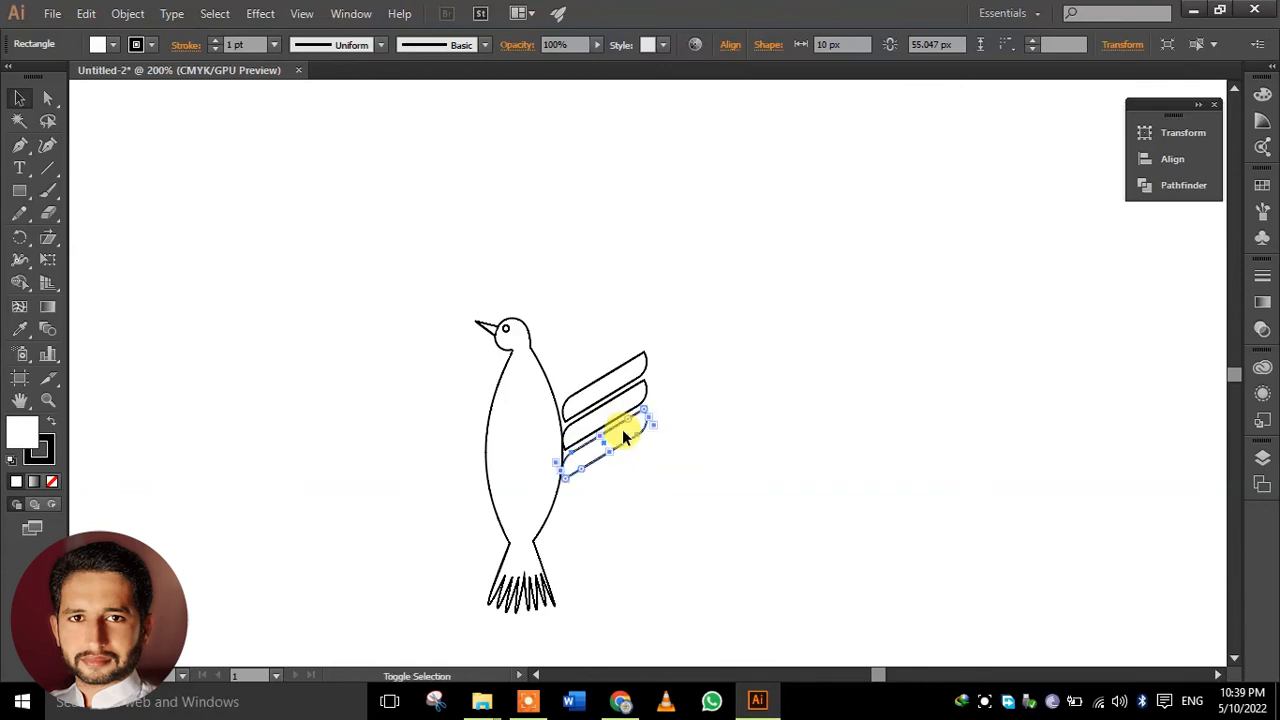
- Create a copy of the three wing feathers reflected across the vertical axis
{"action": "left_click_drag", "start_coordinate": [611, 339], "coordinate": [640, 413]}
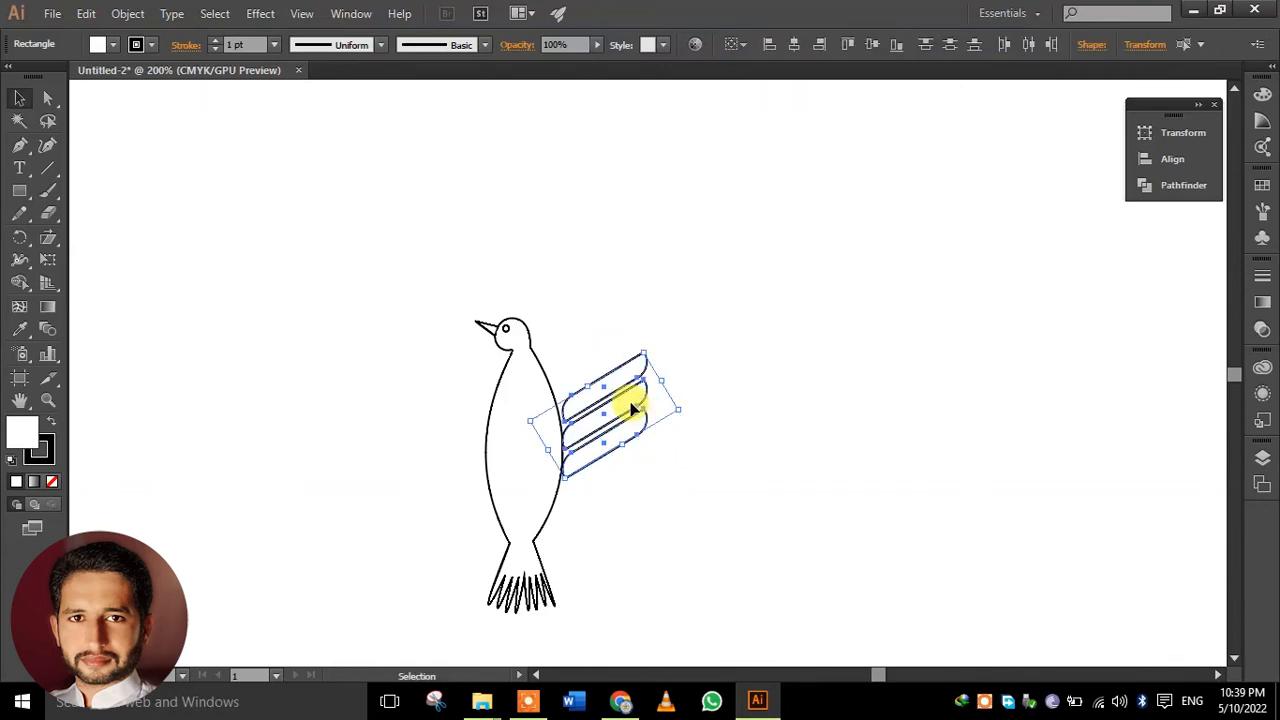
{"action": "right_click", "coordinate": [632, 408]}
{"action": "mouse_move", "coordinate": [741, 625]}
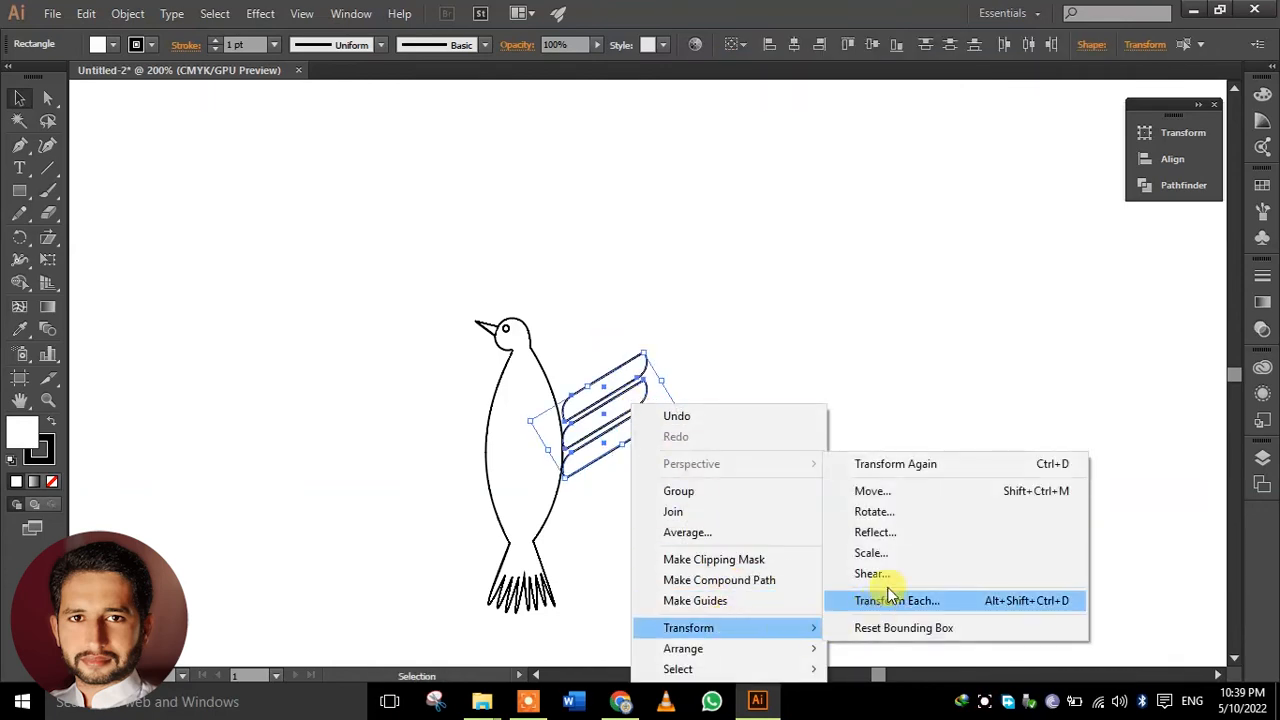
{"action": "left_click", "coordinate": [897, 532]}
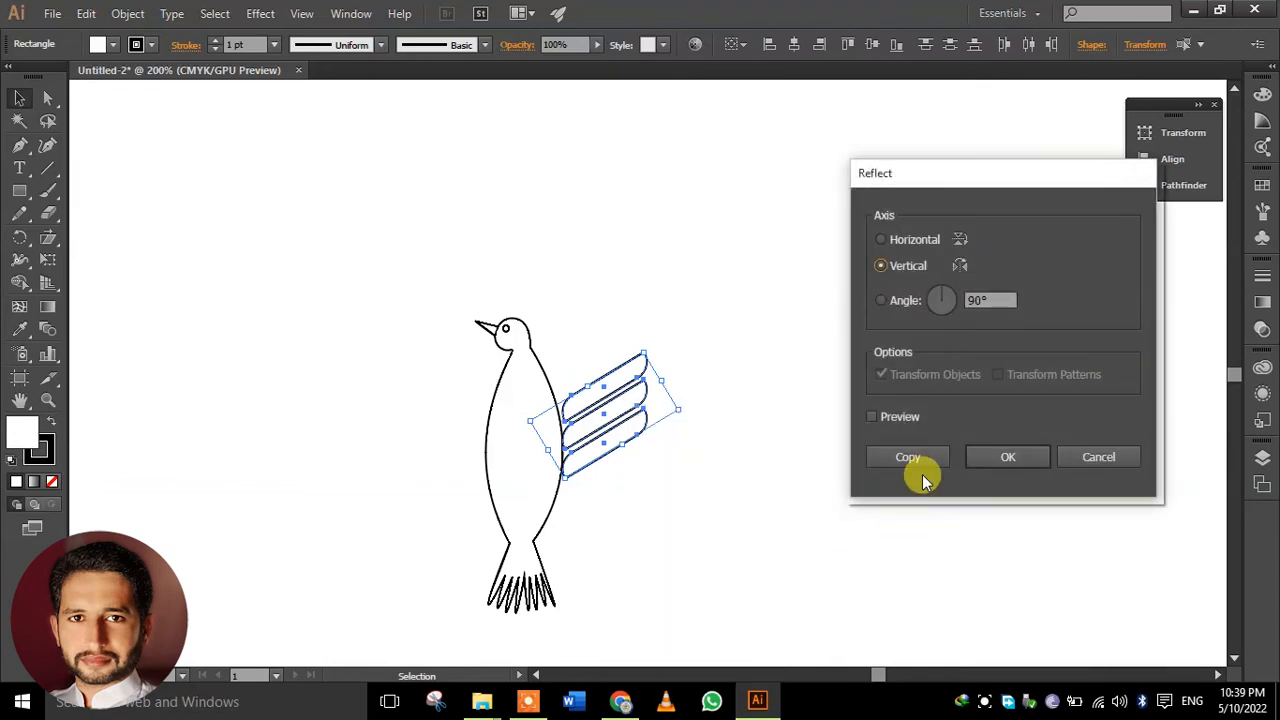
{"action": "left_click", "coordinate": [918, 466]}
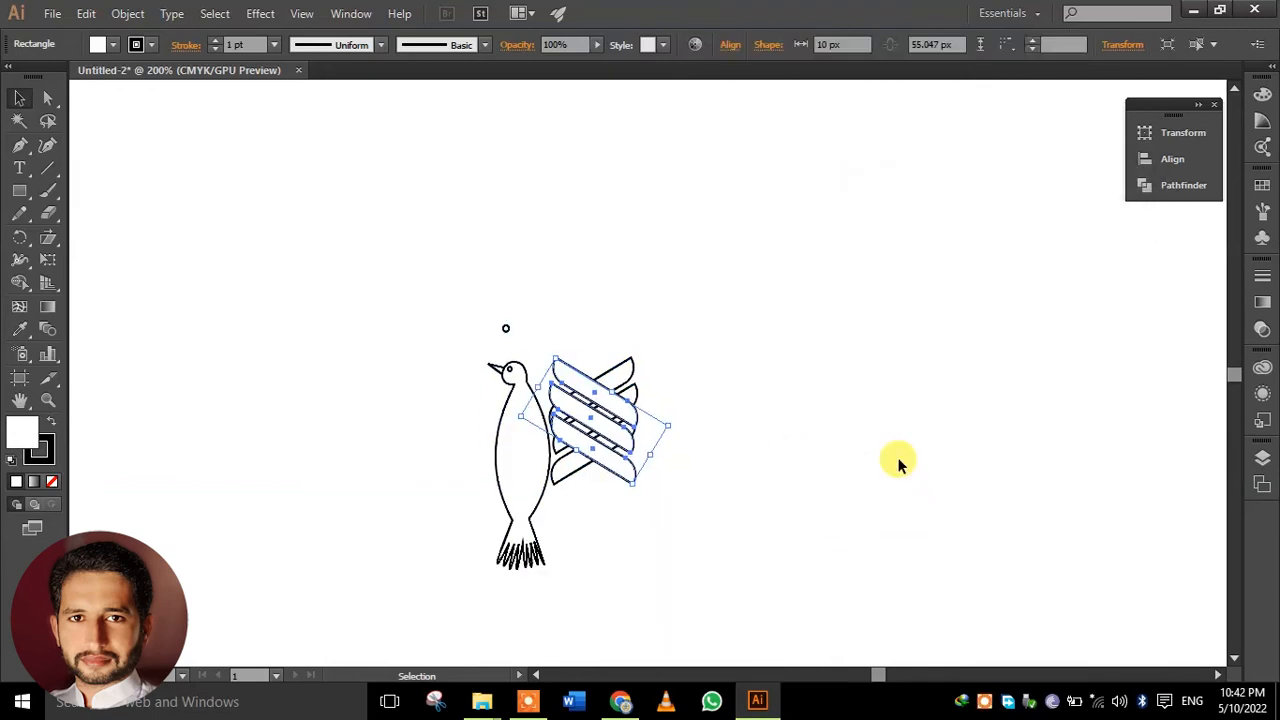
- Move the mirrored feathers about 75 px left so they sit against the opposite side of the body
{"action": "key", "text": "shift+Left"}
{"action": "key", "text": "shift+Left"}
{"action": "key", "text": "shift+Left"}
{"action": "key", "text": "shift+Left"}
{"action": "key", "text": "shift+Left"}
{"action": "key", "text": "shift+Left"}
{"action": "key", "text": "shift+Left"}
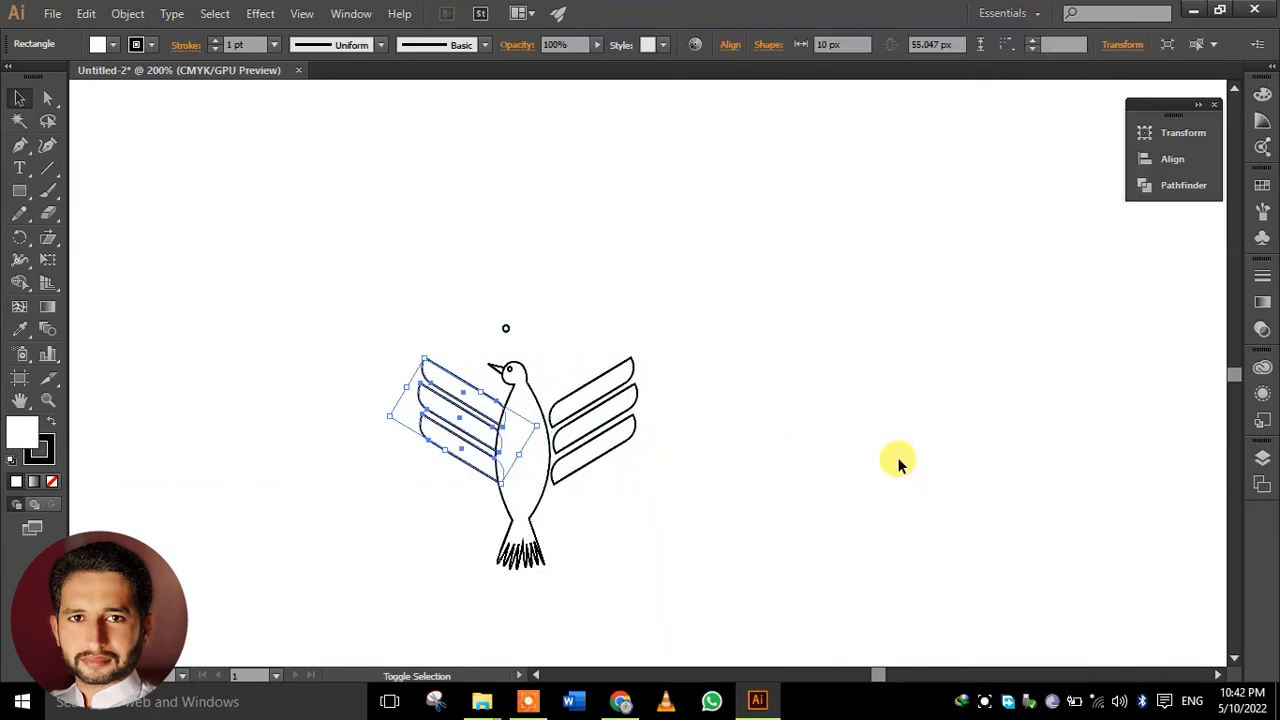
{"action": "key", "text": "Left"}
{"action": "key", "text": "Left"}
{"action": "key", "text": "Left"}
{"action": "key", "text": "Left"}
{"action": "key", "text": "Left"}
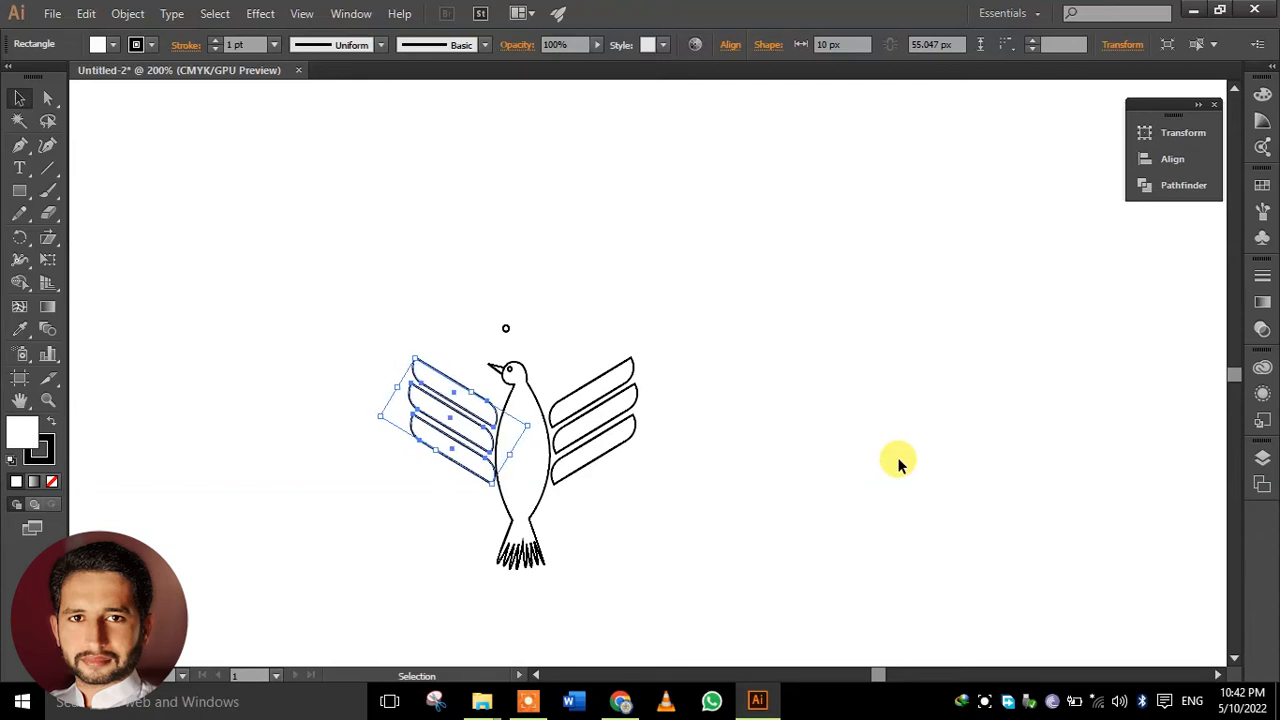
{"action": "left_click", "coordinate": [836, 455]}
{"action": "left_click_drag", "start_coordinate": [370, 335], "coordinate": [434, 466]}
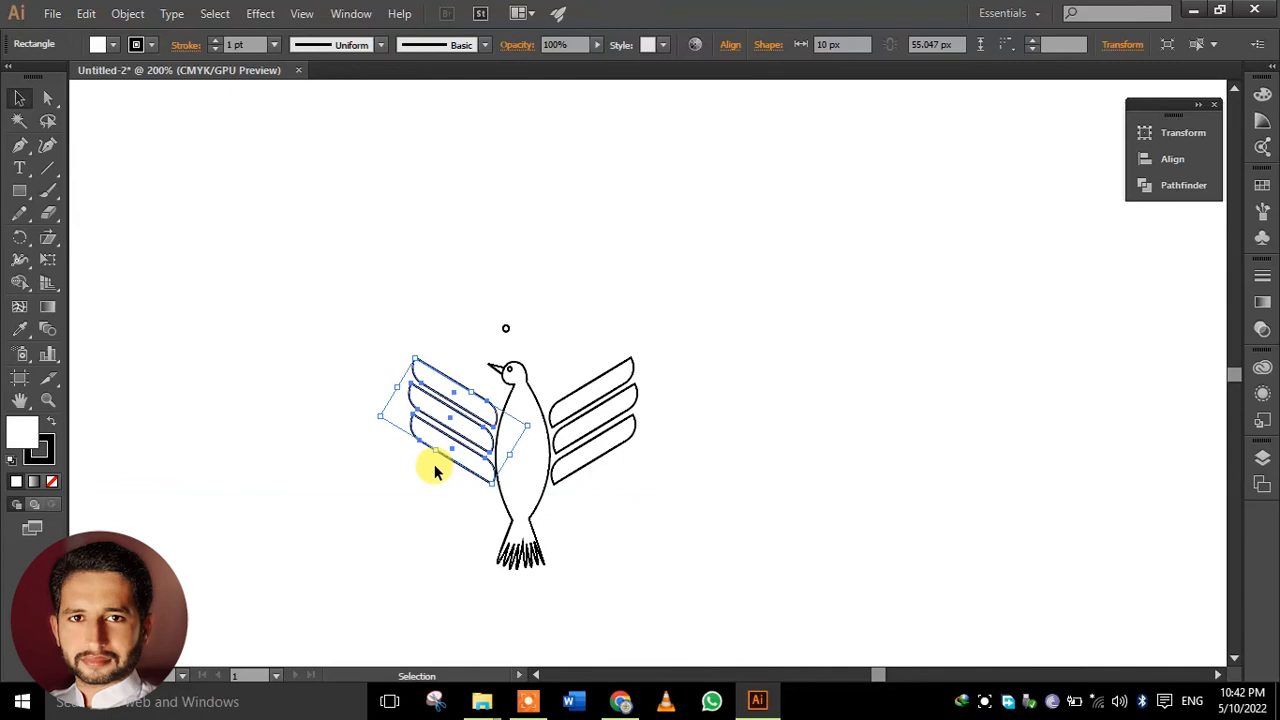
- Fill the whole bird, including both wings, with a greyish-brown swatch and remove its outline
{"action": "left_click", "coordinate": [748, 380]}
{"action": "key", "text": "ctrl+plus"}
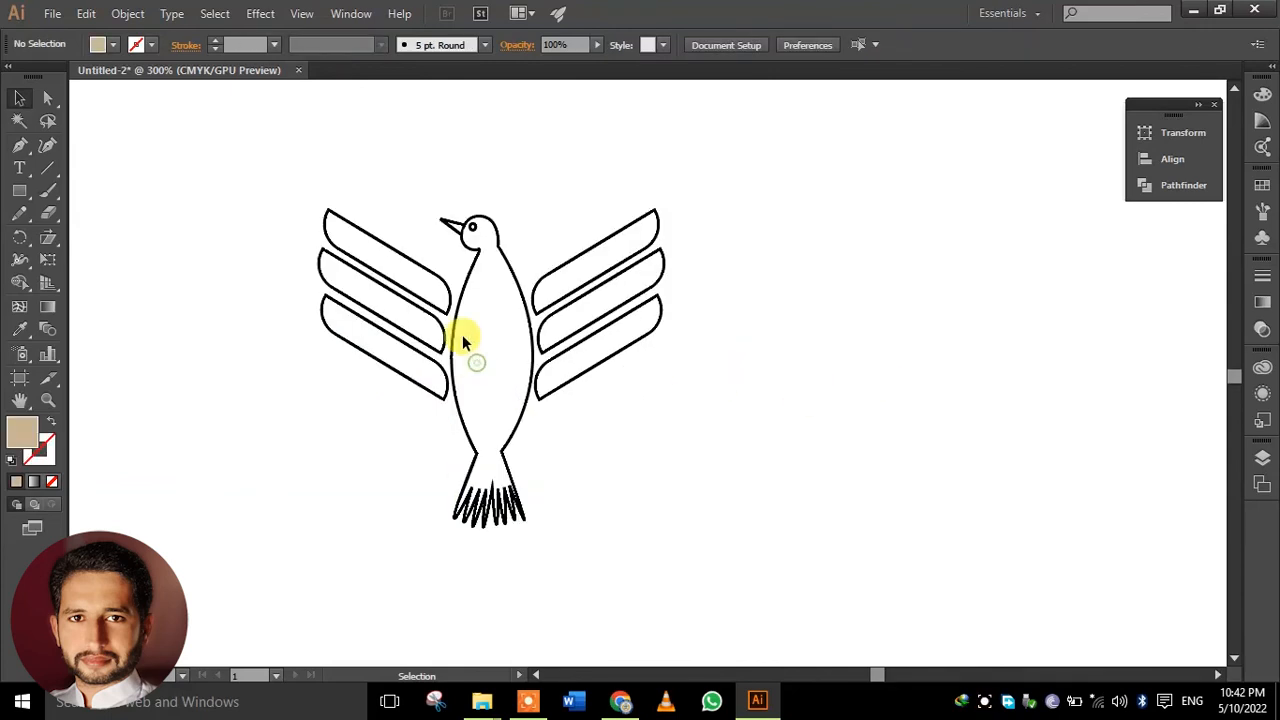
{"action": "left_click_drag", "start_coordinate": [349, 277], "coordinate": [349, 277]}
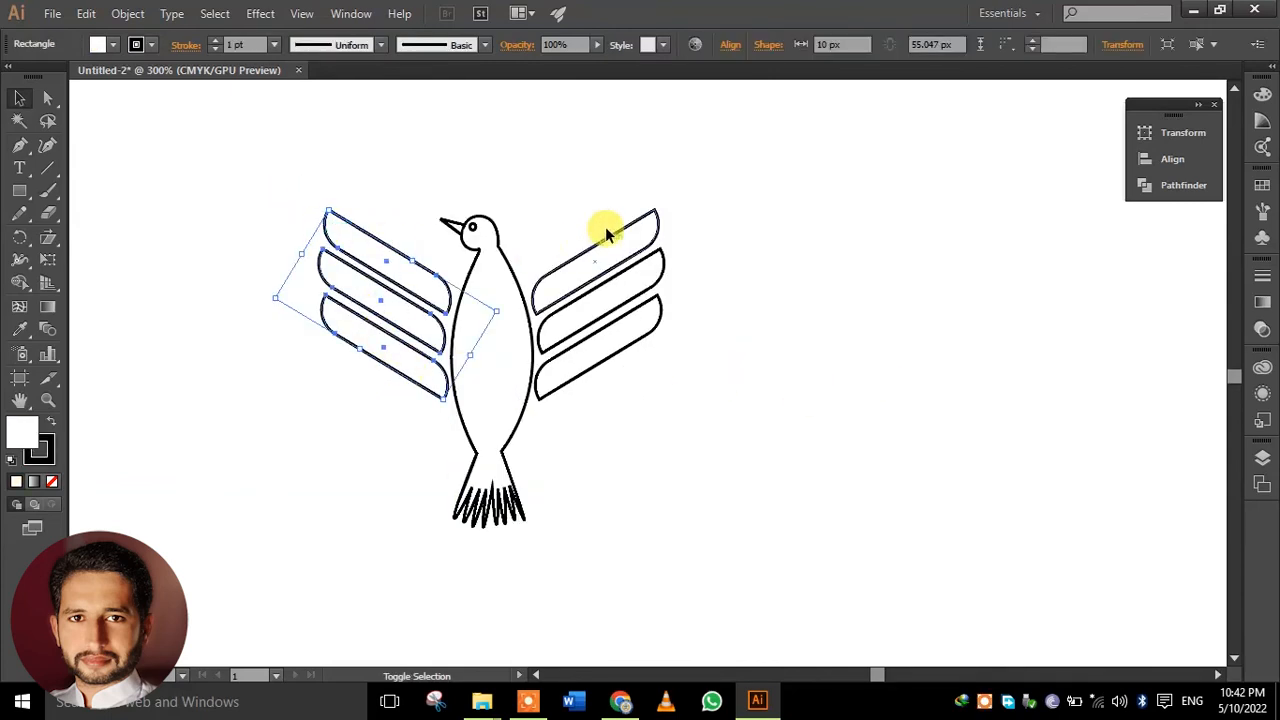
{"action": "left_click", "coordinate": [604, 231], "text": "shift"}
{"action": "left_click", "coordinate": [471, 321], "text": "shift"}
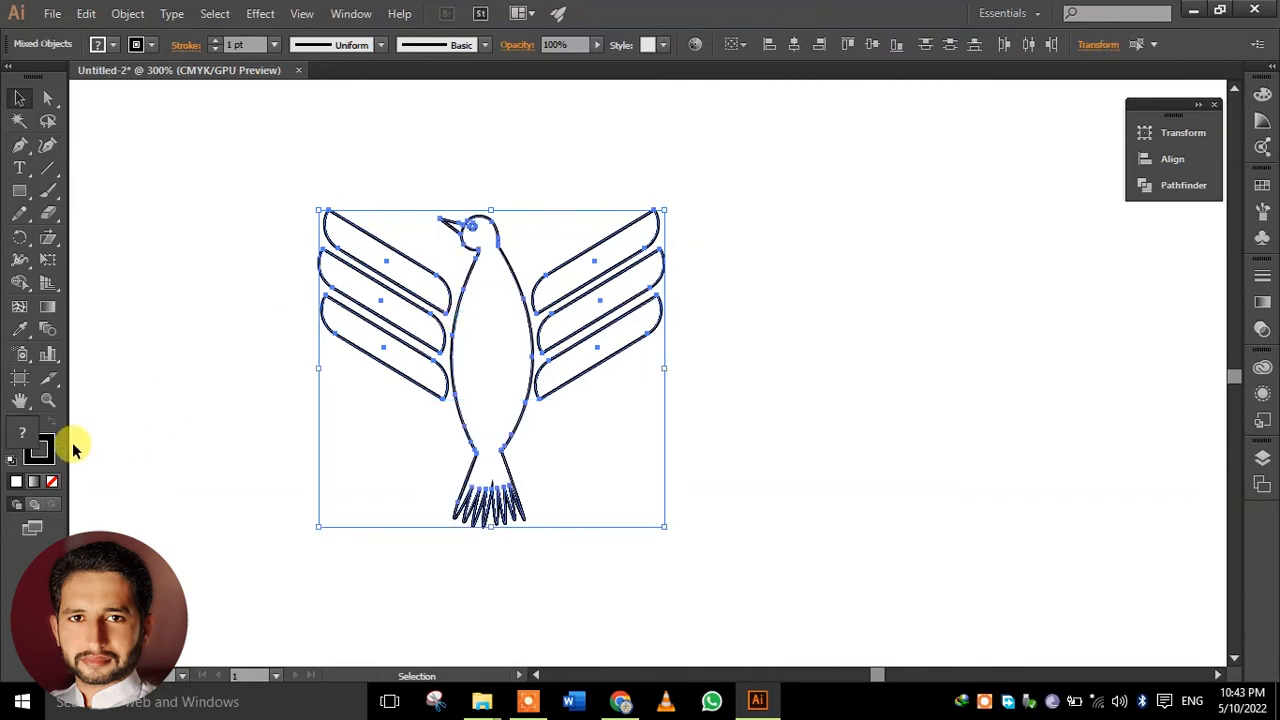
{"action": "left_click", "coordinate": [110, 44]}
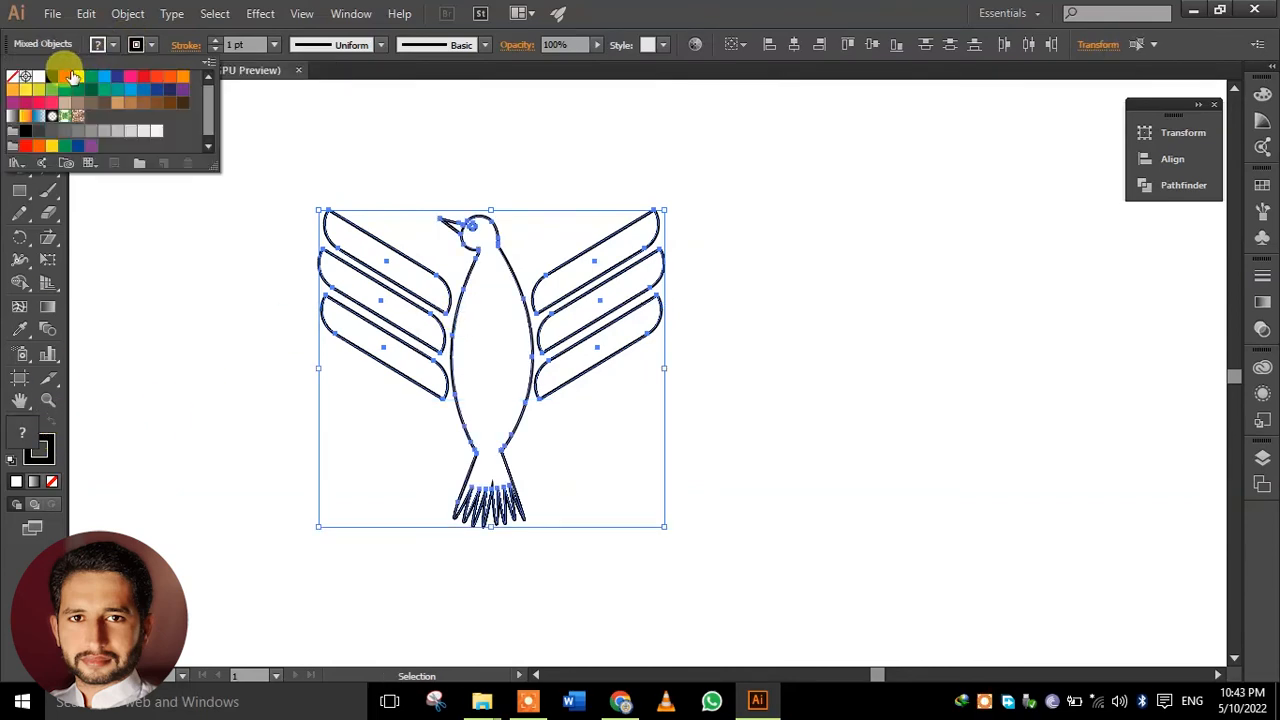
{"action": "left_click", "coordinate": [77, 105]}
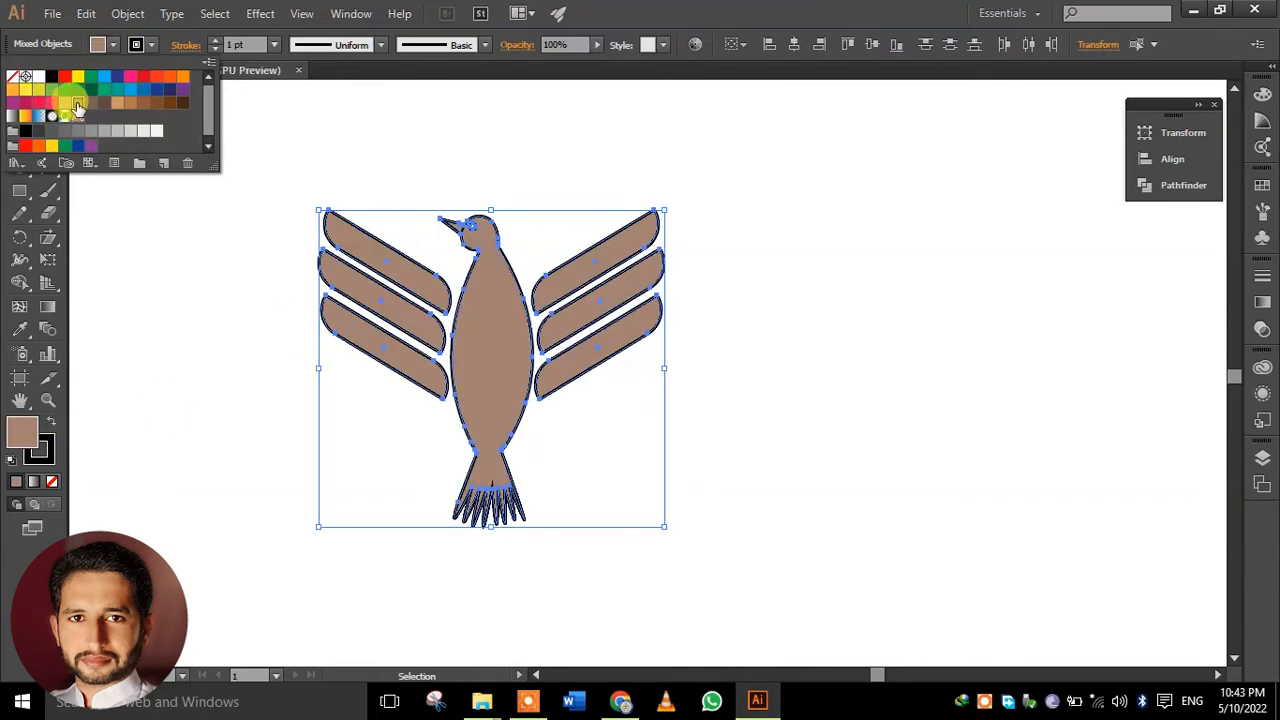
{"action": "left_click", "coordinate": [44, 457]}
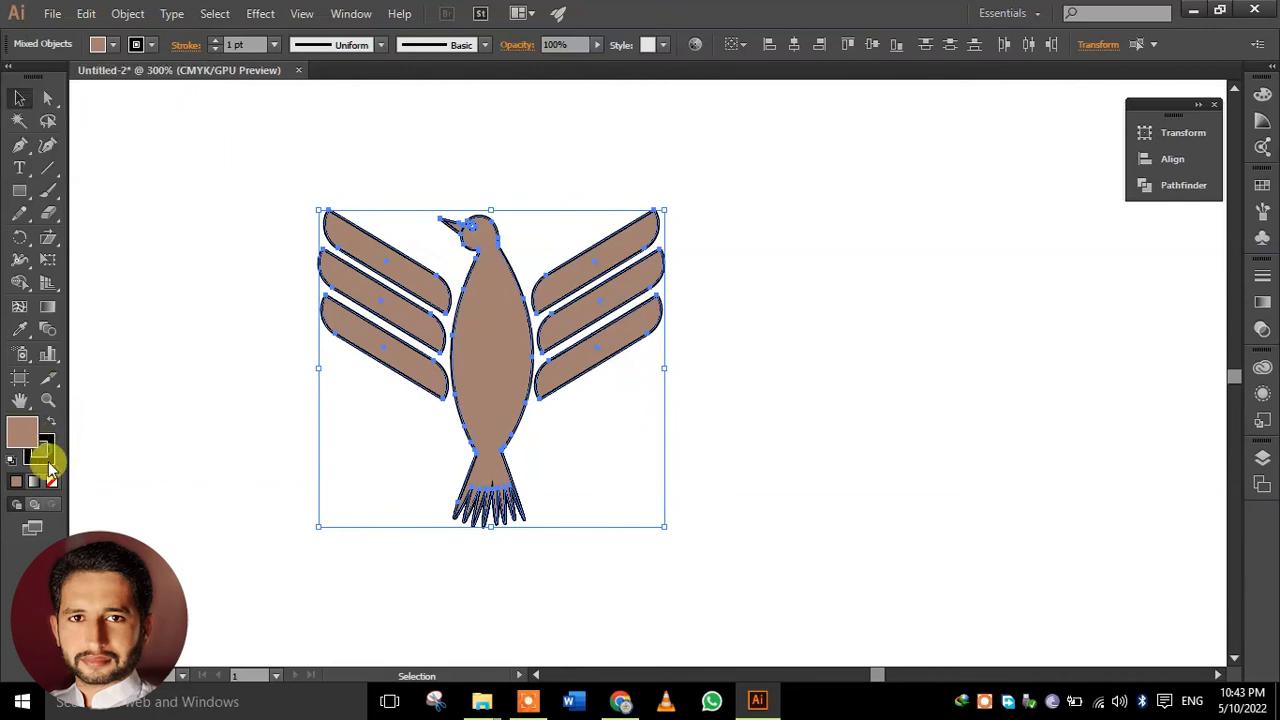
{"action": "left_click", "coordinate": [52, 482]}
{"action": "left_click", "coordinate": [183, 424]}
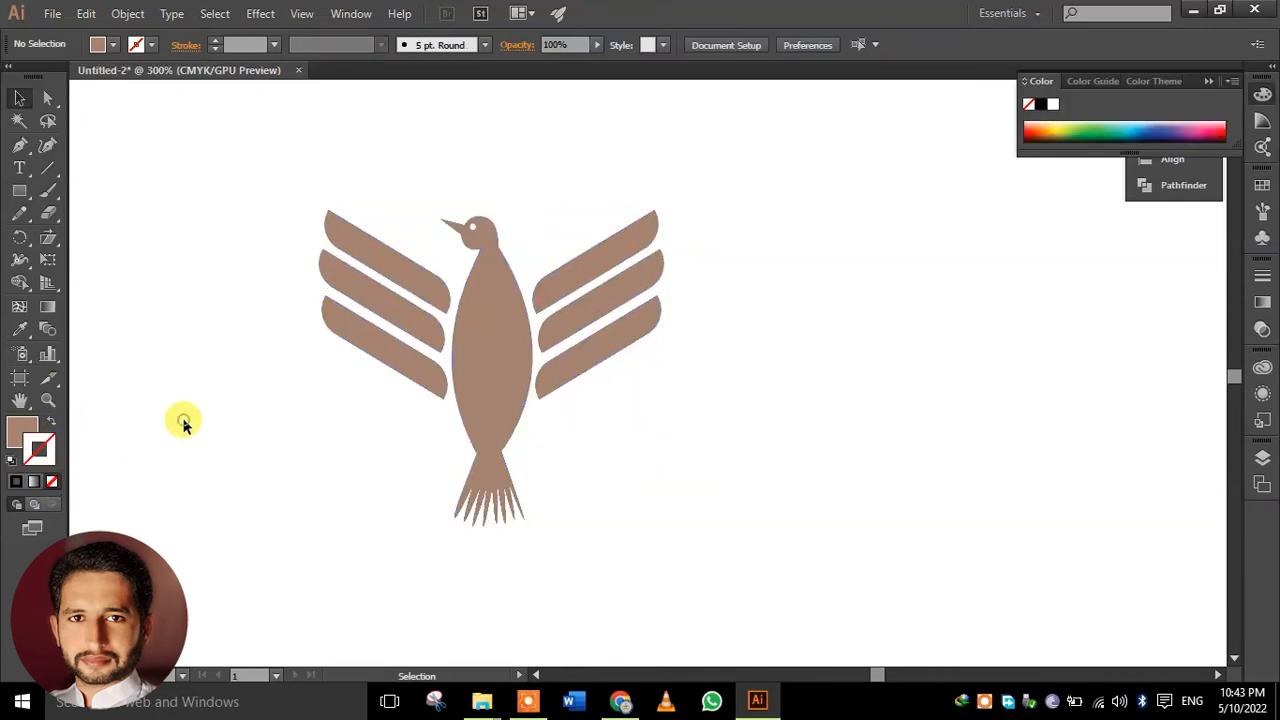
- Lower the beak's tip anchor to about Y 428.5 px so the beak points nearly level
{"action": "scroll", "coordinate": [465, 238], "scroll_direction": "up", "scroll_amount": 4}
{"action": "left_click_drag", "start_coordinate": [354, 134], "coordinate": [421, 211]}
{"action": "left_click", "coordinate": [306, 214]}
{"action": "left_click", "coordinate": [429, 191]}
{"action": "left_click", "coordinate": [47, 97]}
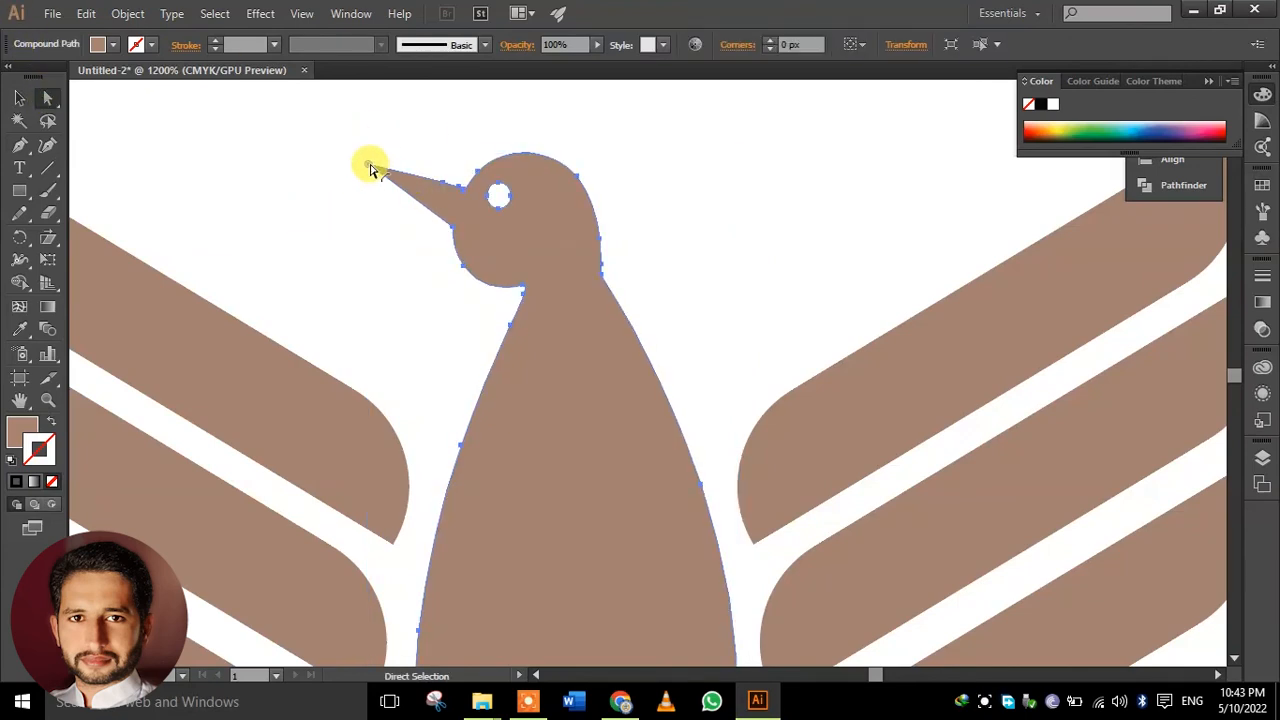
{"action": "key", "text": "ctrl+z"}
{"action": "left_click_drag", "start_coordinate": [366, 164], "coordinate": [366, 211]}
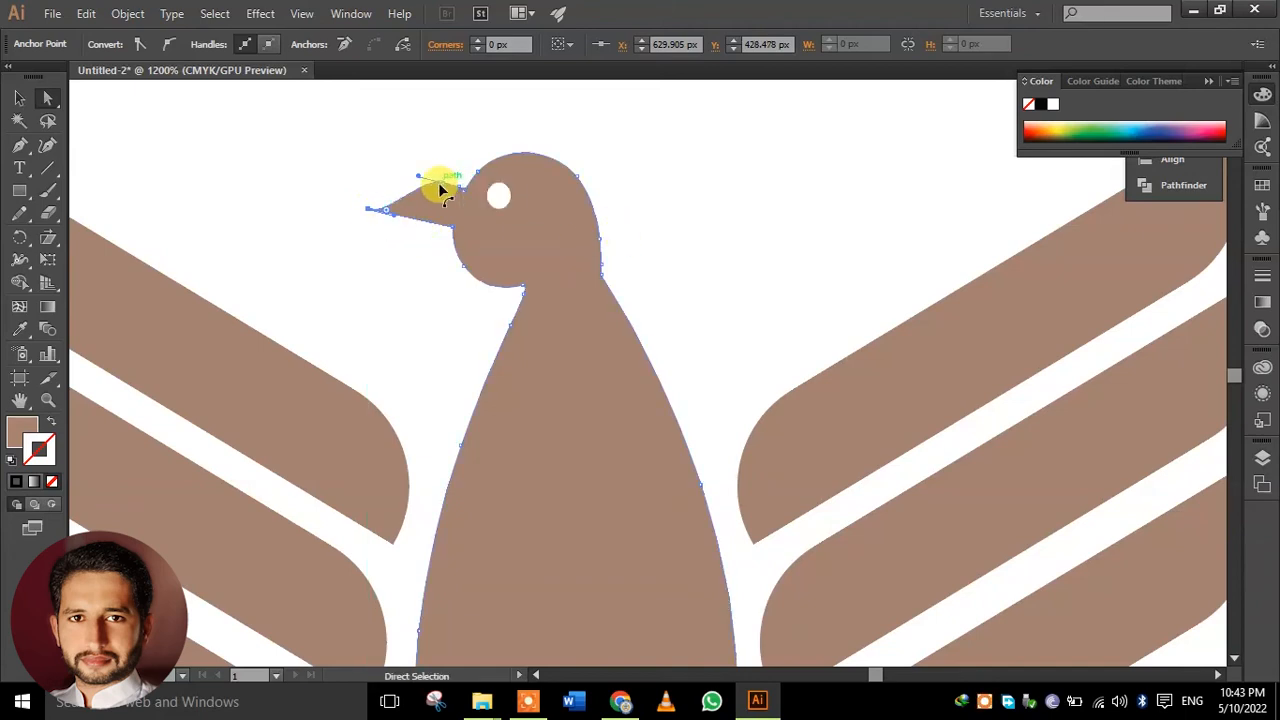
- Pull the anchor on the beak's upper edge down to slim the beak and delete the anchor where the beak meets the head
{"action": "left_click_drag", "start_coordinate": [443, 190], "coordinate": [400, 208]}
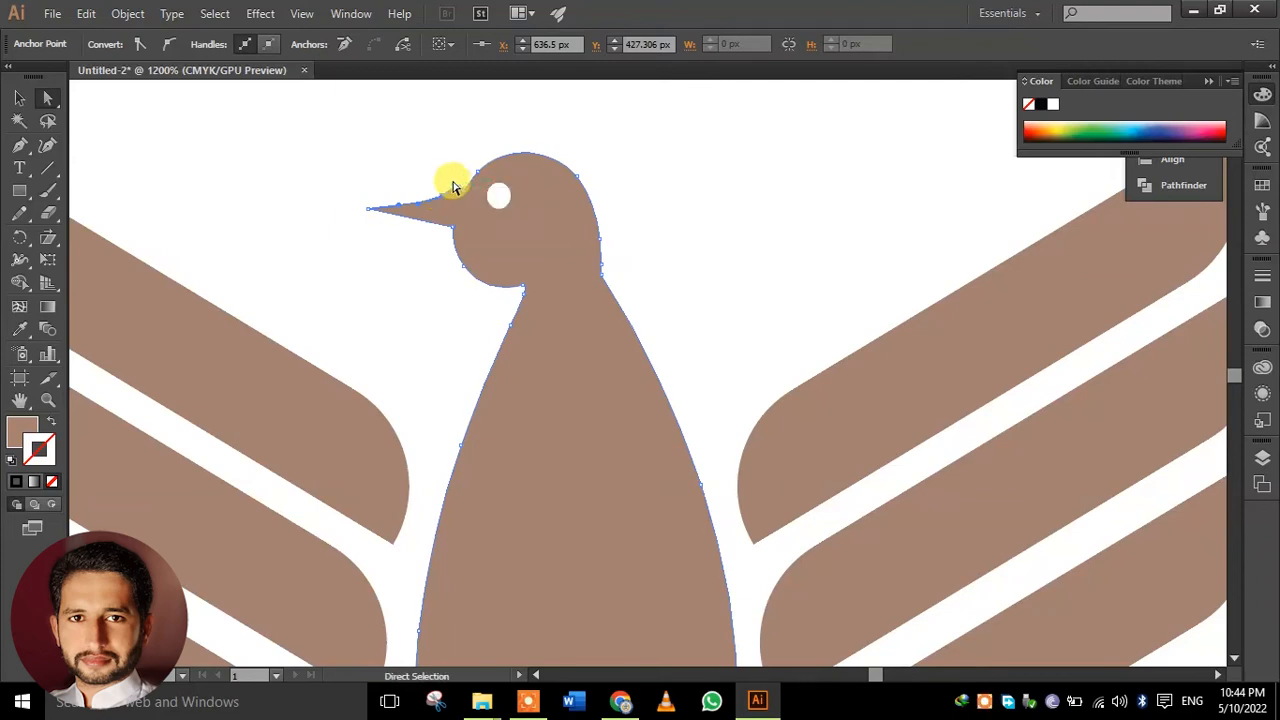
{"action": "scroll", "coordinate": [440, 185], "scroll_direction": "up", "scroll_amount": 3}
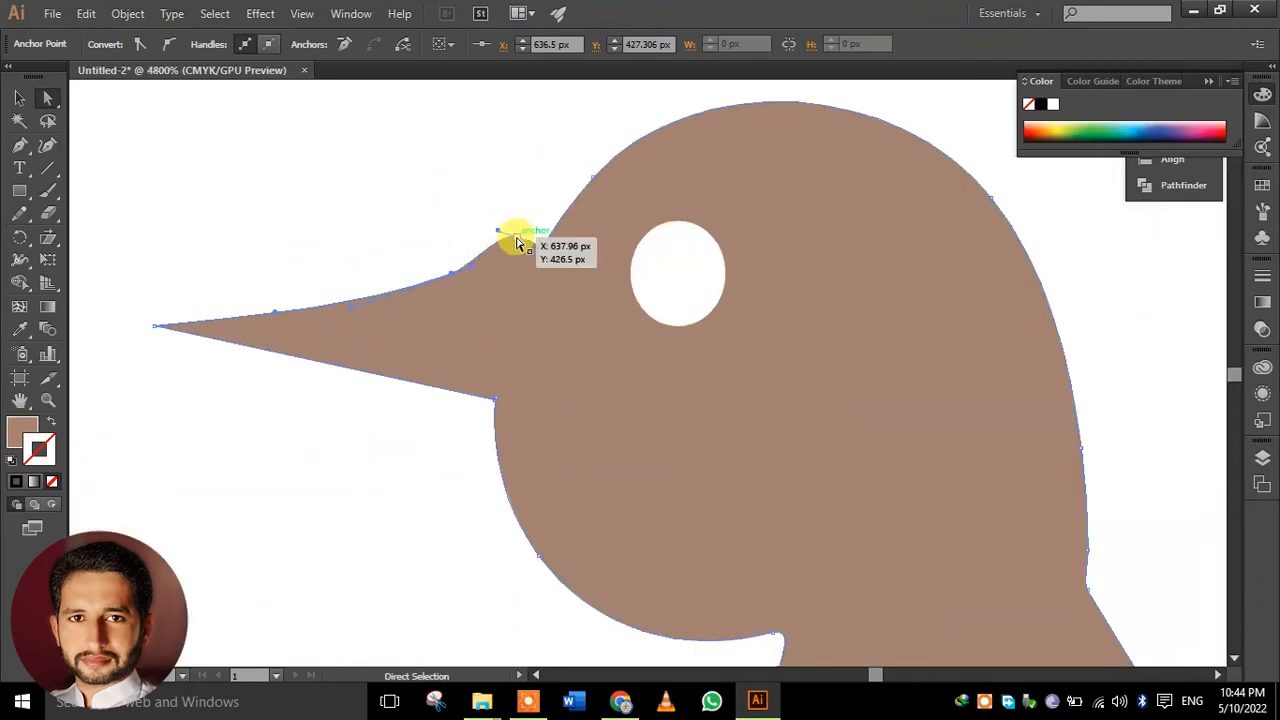
{"action": "key", "text": "Delete"}
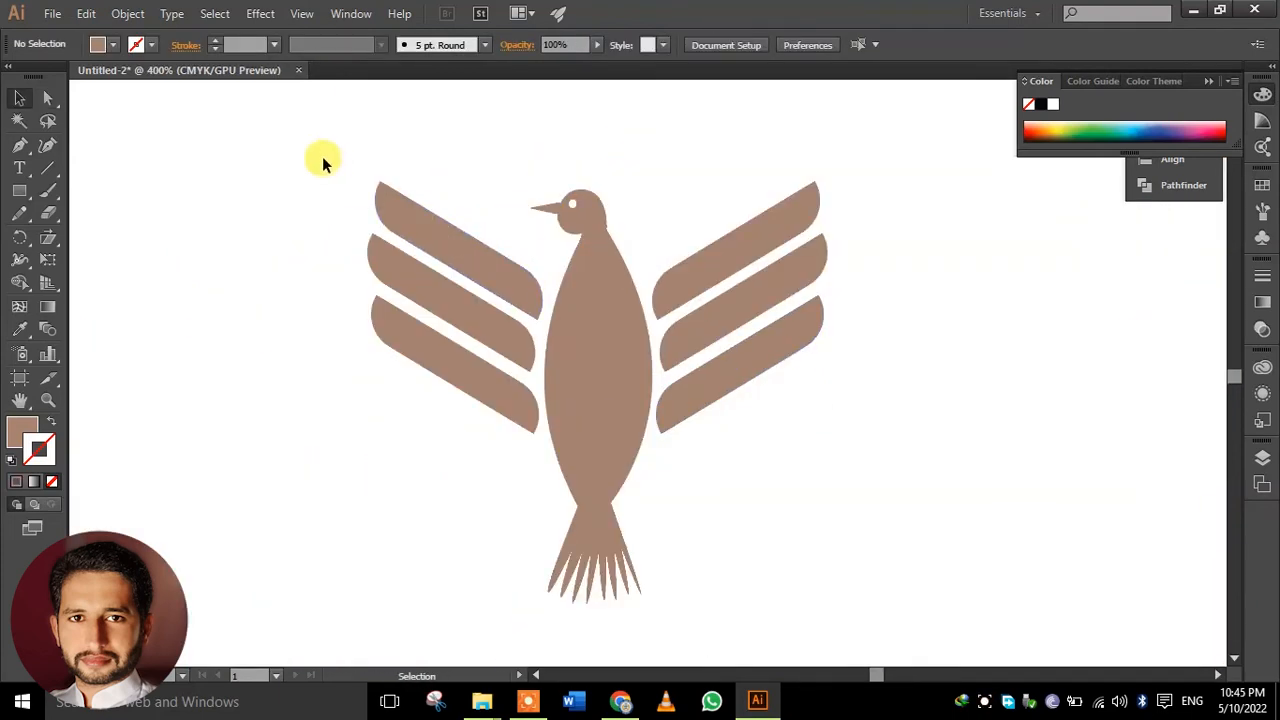
- Change the fill of the entire bird to a yellow swatch
{"action": "left_click_drag", "start_coordinate": [349, 176], "coordinate": [868, 562]}
{"action": "left_click", "coordinate": [106, 44]}
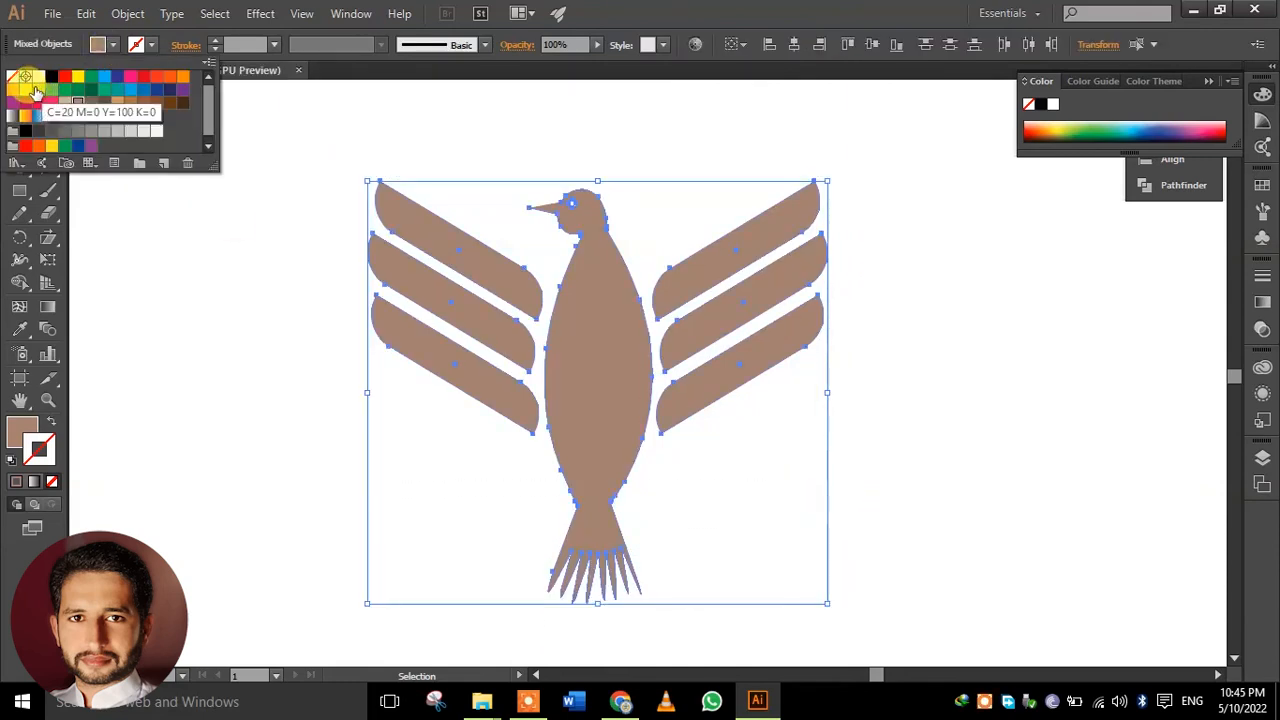
{"action": "left_click", "coordinate": [26, 89]}
{"action": "left_click", "coordinate": [143, 295]}
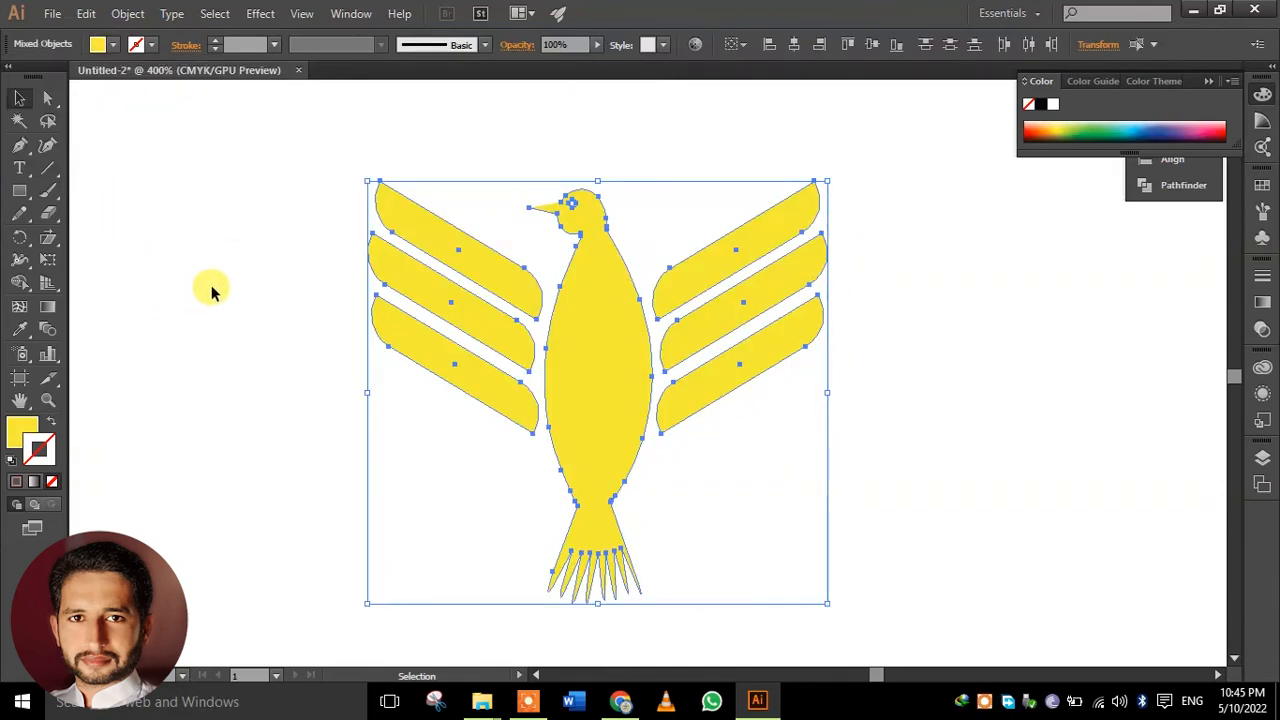
- Group the body and all wing feathers into one object
{"action": "left_click", "coordinate": [213, 291]}
{"action": "left_click_drag", "start_coordinate": [306, 187], "coordinate": [778, 467]}
{"action": "key", "text": "ctrl+g"}
{"action": "left_click", "coordinate": [610, 457]}
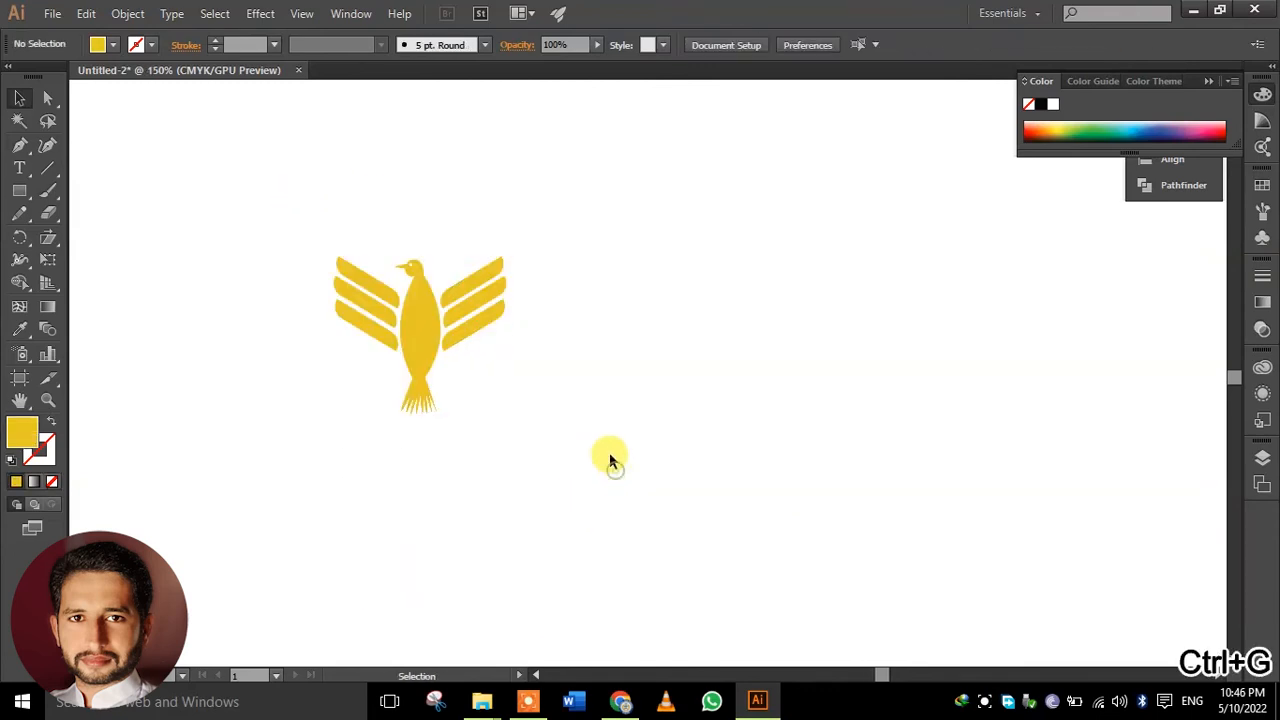
- Create a 1366 × 768 px background rectangle on the artboard
{"action": "scroll", "coordinate": [608, 455], "scroll_direction": "down", "scroll_amount": 2}
{"action": "scroll", "coordinate": [606, 448], "scroll_direction": "up", "scroll_amount": 1}
{"action": "scroll", "coordinate": [606, 448], "scroll_direction": "down", "scroll_amount": 1}
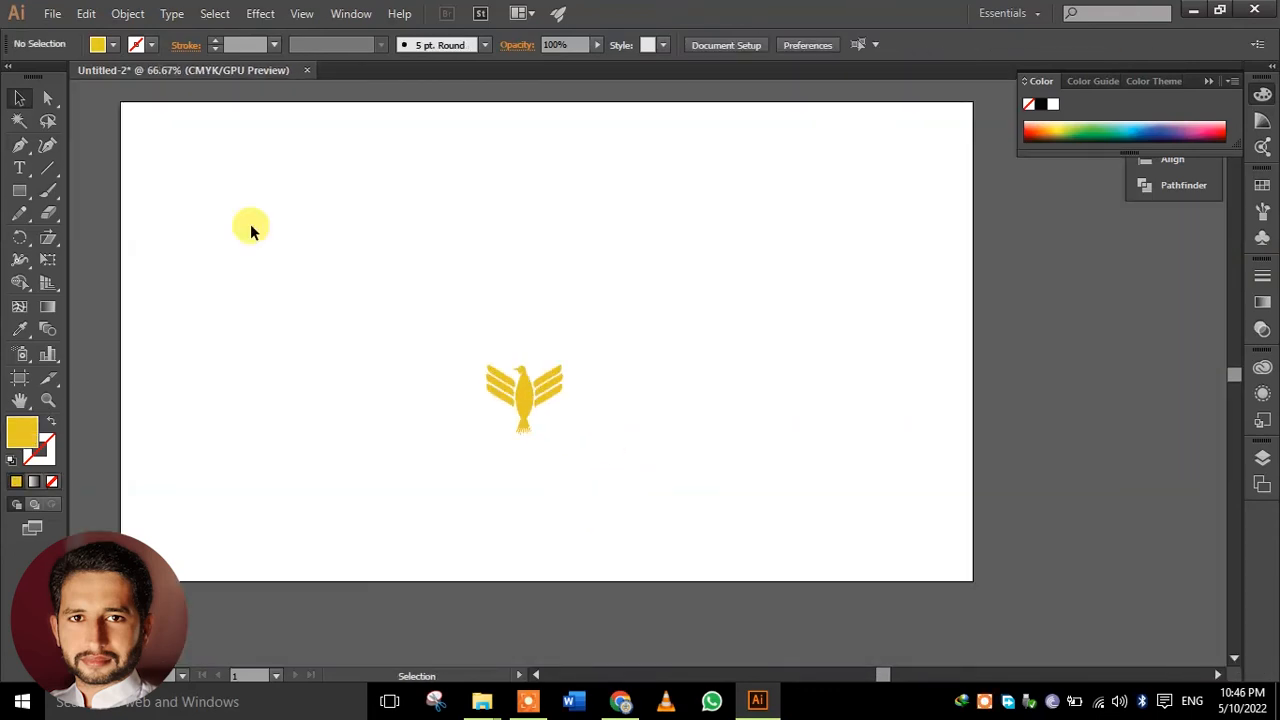
{"action": "left_click", "coordinate": [20, 191]}
{"action": "left_click", "coordinate": [354, 276]}
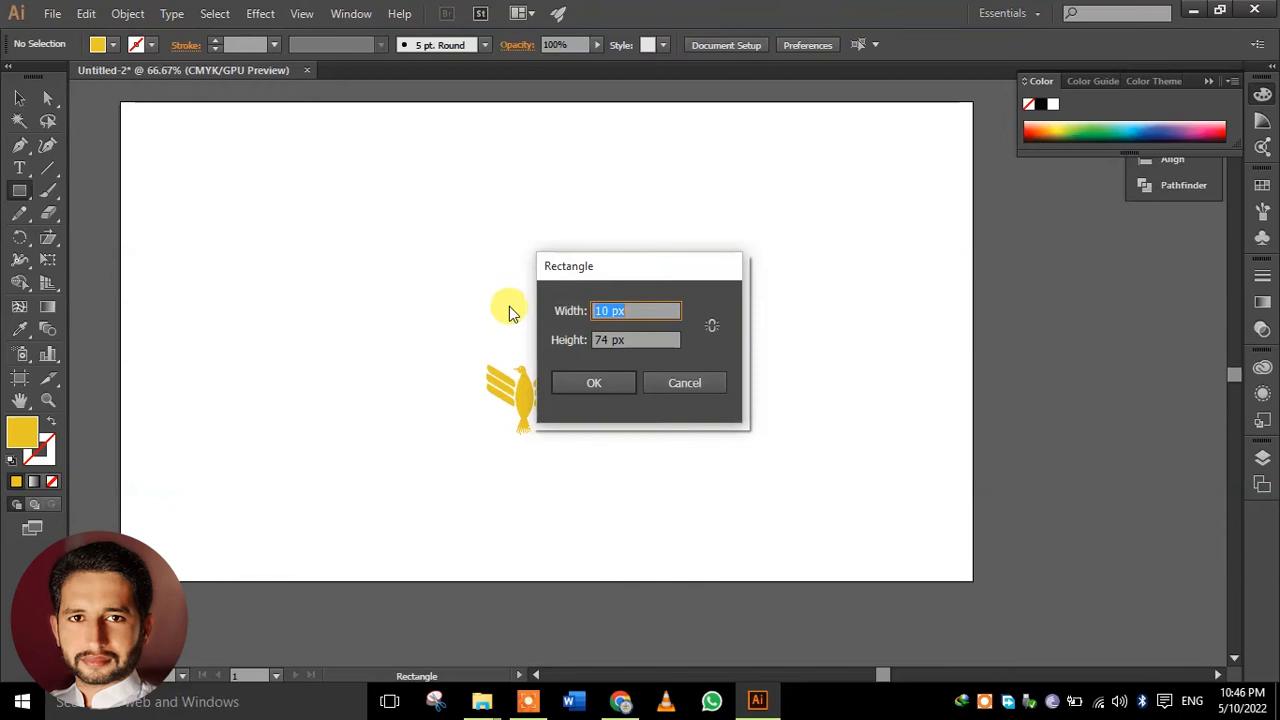
{"action": "type", "text": "1366"}
{"action": "key", "text": "Tab"}
{"action": "type", "text": "76"}
{"action": "key", "text": "Return"}
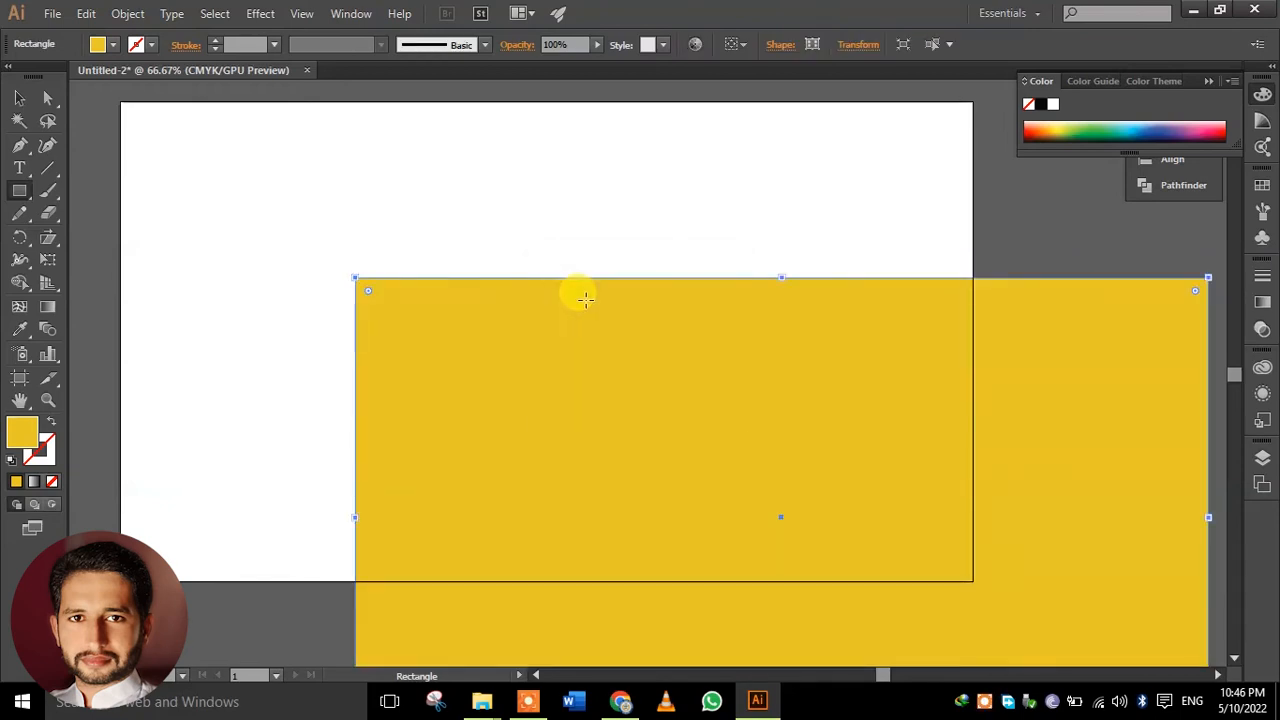
- Fill the rectangle black and place it so it covers the whole artboard
{"action": "left_click", "coordinate": [20, 98]}
{"action": "left_click", "coordinate": [126, 48]}
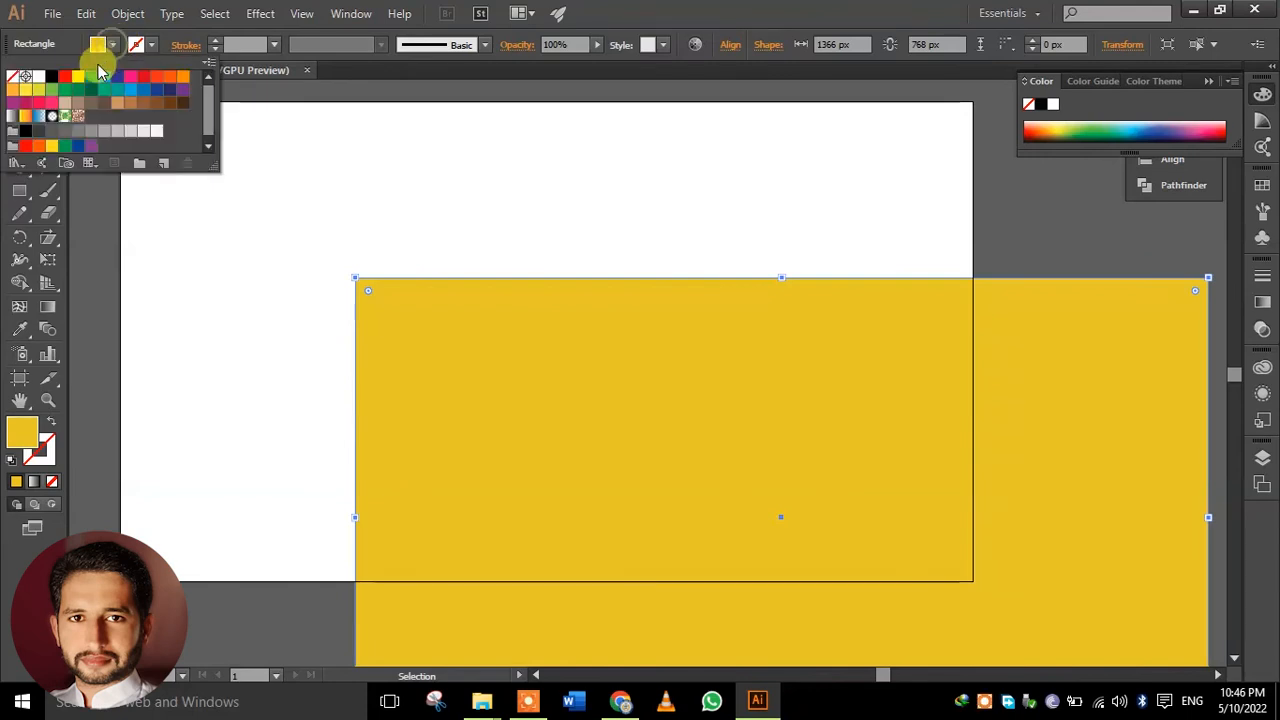
{"action": "left_click", "coordinate": [45, 77]}
{"action": "left_click_drag", "start_coordinate": [382, 374], "coordinate": [208, 250]}
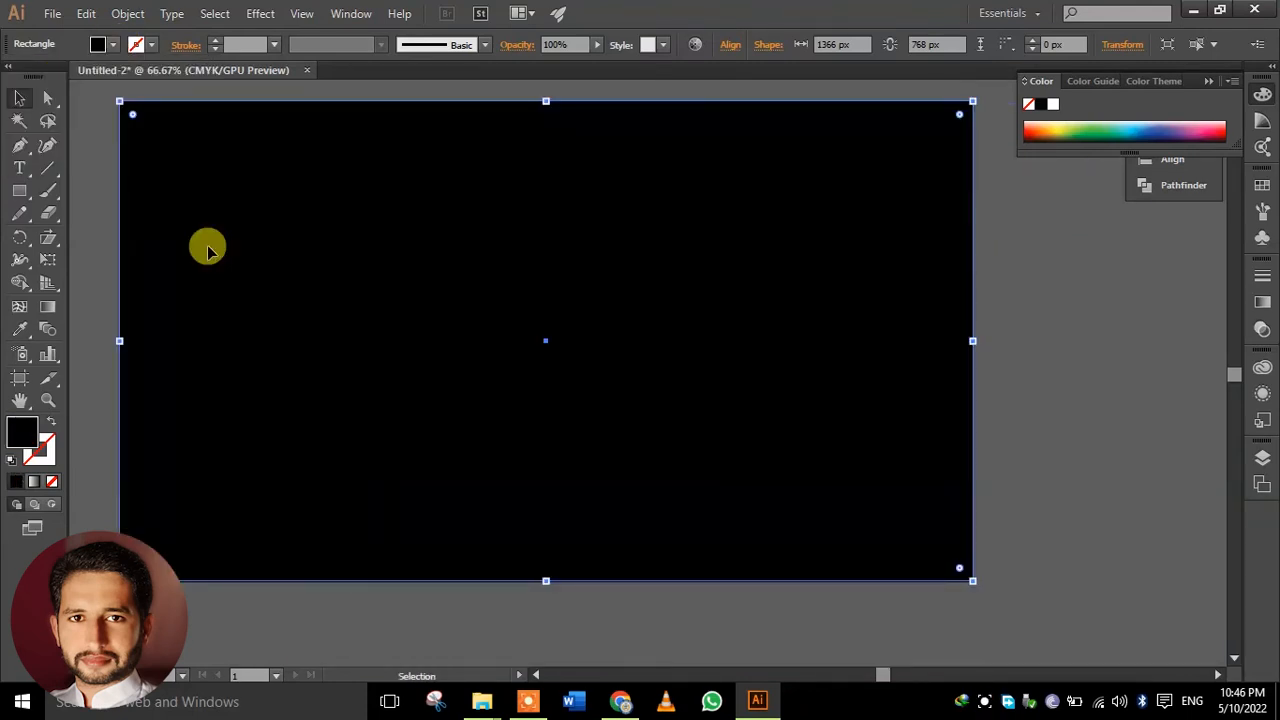
- Send the black rectangle behind the bird and lock it in the layer list
{"action": "key", "text": "ctrl+shift+bracketleft"}
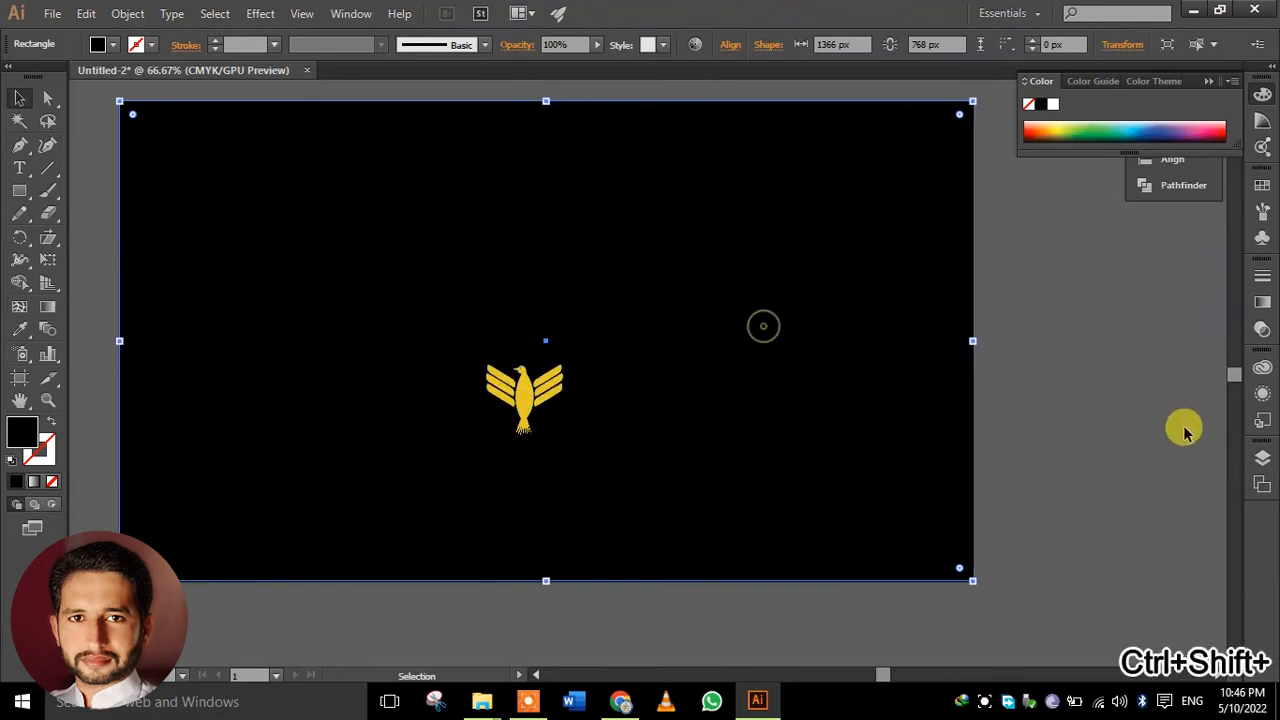
{"action": "left_click", "coordinate": [1263, 455]}
{"action": "left_click", "coordinate": [1075, 469]}
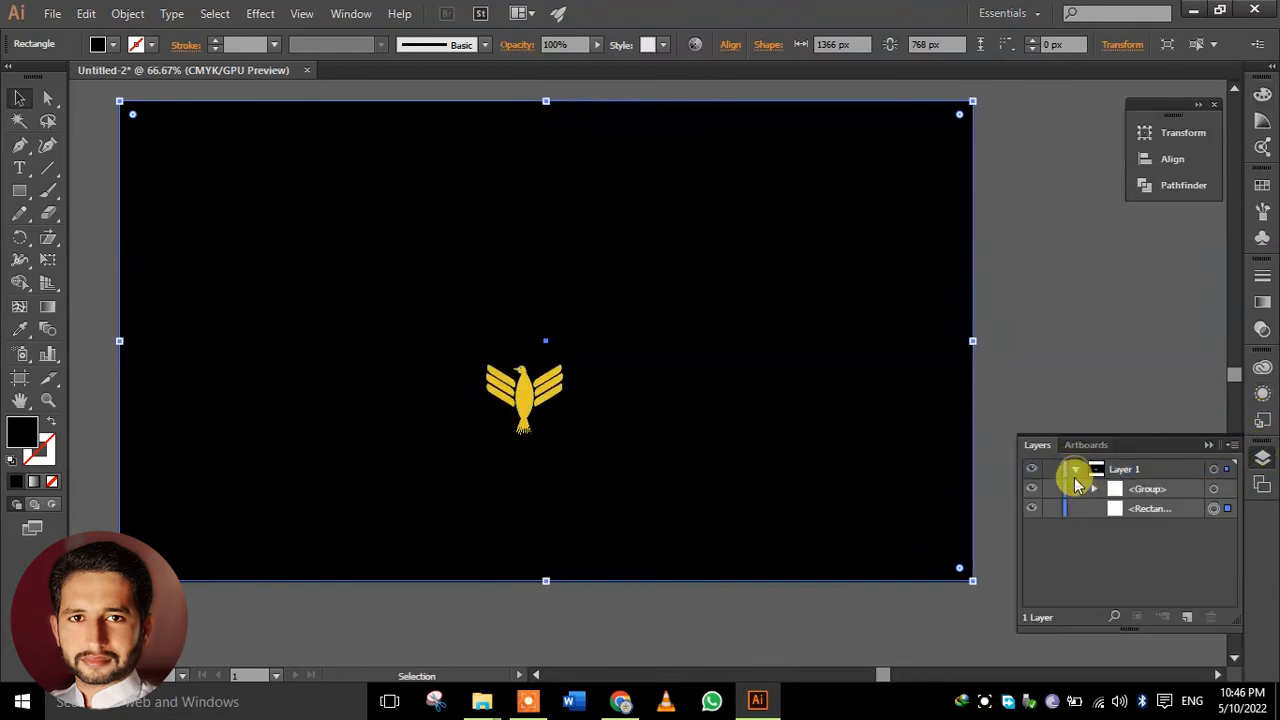
{"action": "left_click", "coordinate": [1051, 508]}
- Reposition the bird on the black background
{"action": "left_click_drag", "start_coordinate": [524, 398], "coordinate": [613, 427]}
{"action": "left_click", "coordinate": [697, 403]}
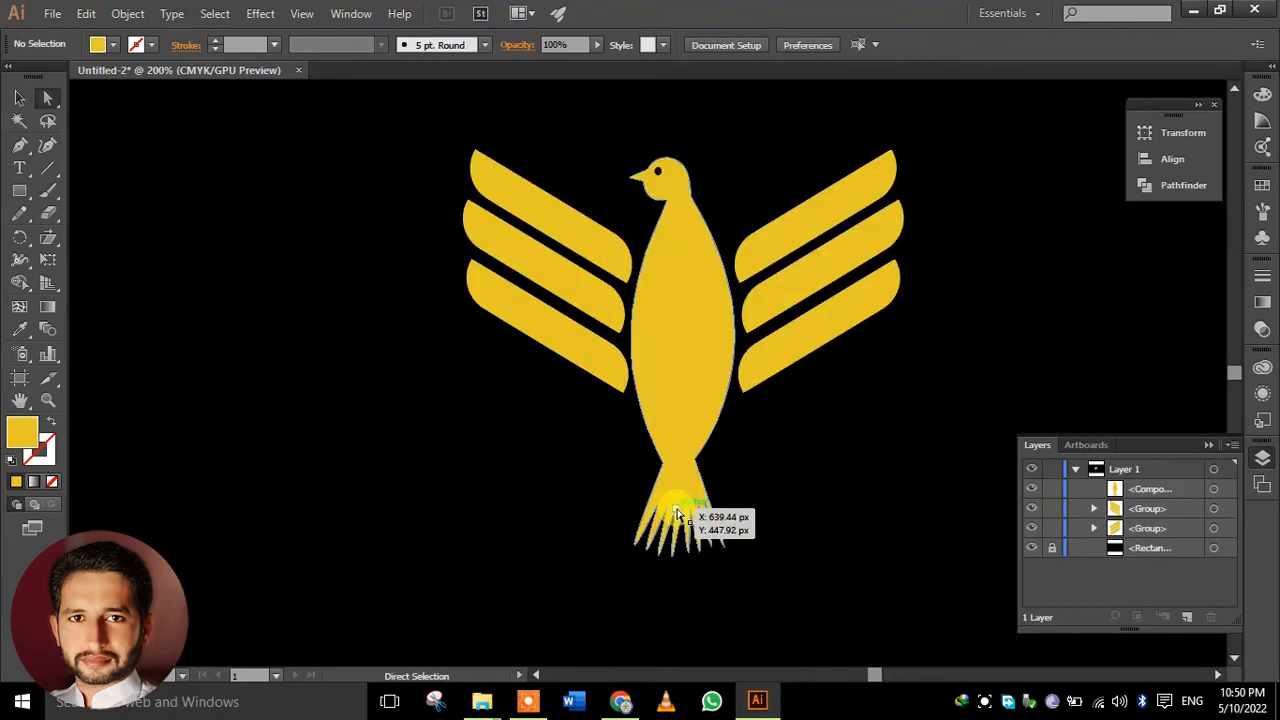
- Delete anchor points between the narrow tail spikes to merge them into four broader tail feathers
{"action": "left_click", "coordinate": [677, 512]}
{"action": "left_click", "coordinate": [802, 521]}
{"action": "left_click_drag", "start_coordinate": [19, 144], "coordinate": [60, 189]}
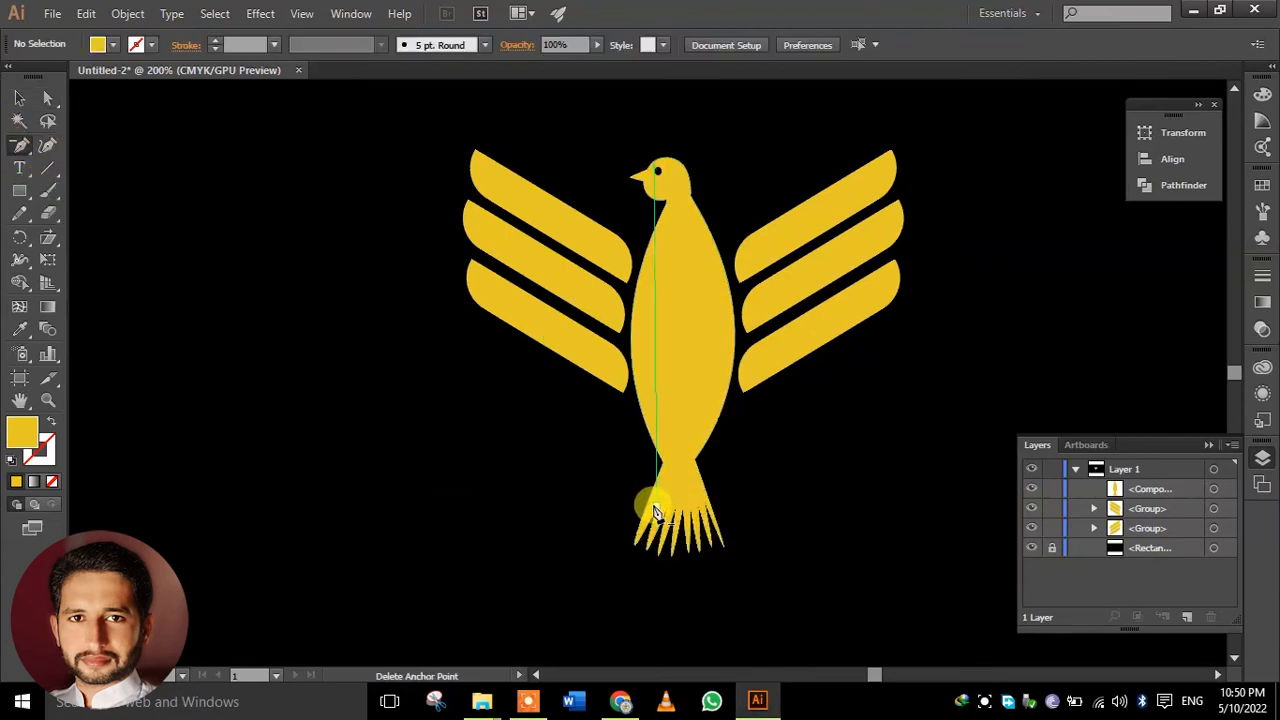
{"action": "left_click", "coordinate": [655, 512]}
{"action": "left_click", "coordinate": [688, 517]}
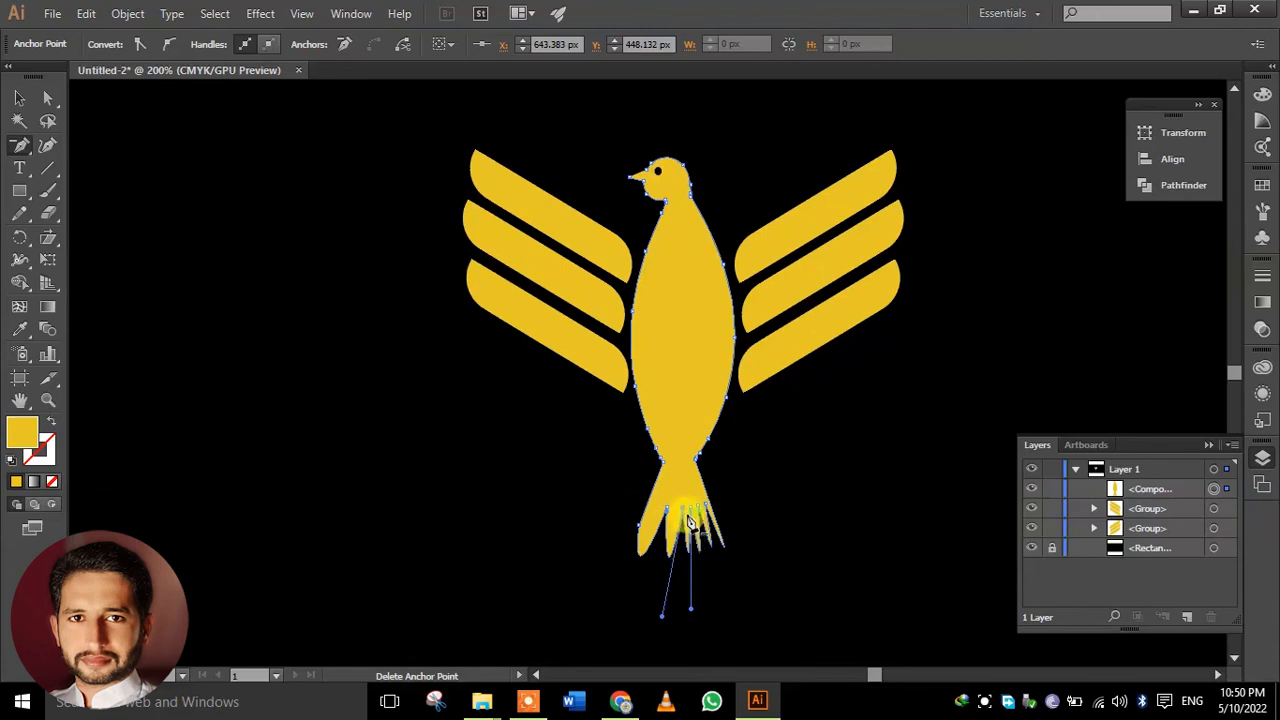
{"action": "left_click", "coordinate": [705, 513]}
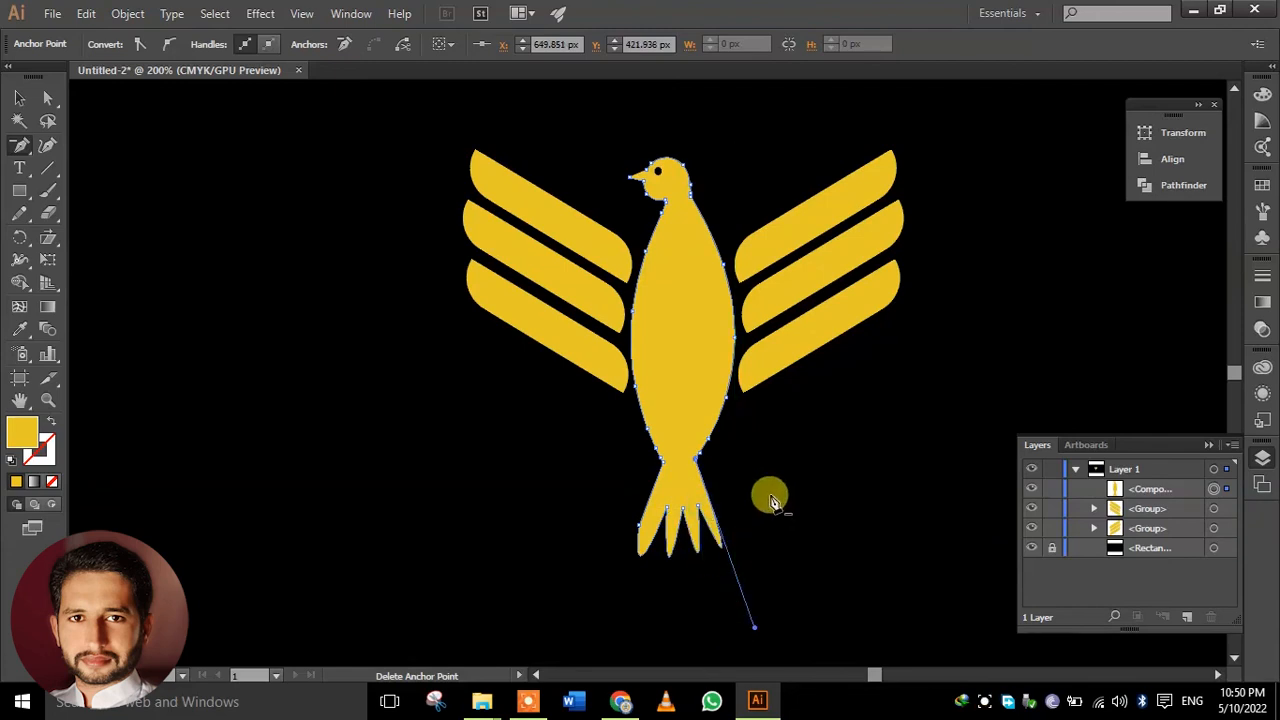
- Shift the anchor on the outer edge of the leftmost tail feather inward to about X 624 px to slim the feather
{"action": "left_click", "coordinate": [19, 98]}
{"action": "left_click", "coordinate": [371, 470]}
{"action": "left_click_drag", "start_coordinate": [594, 526], "coordinate": [780, 592]}
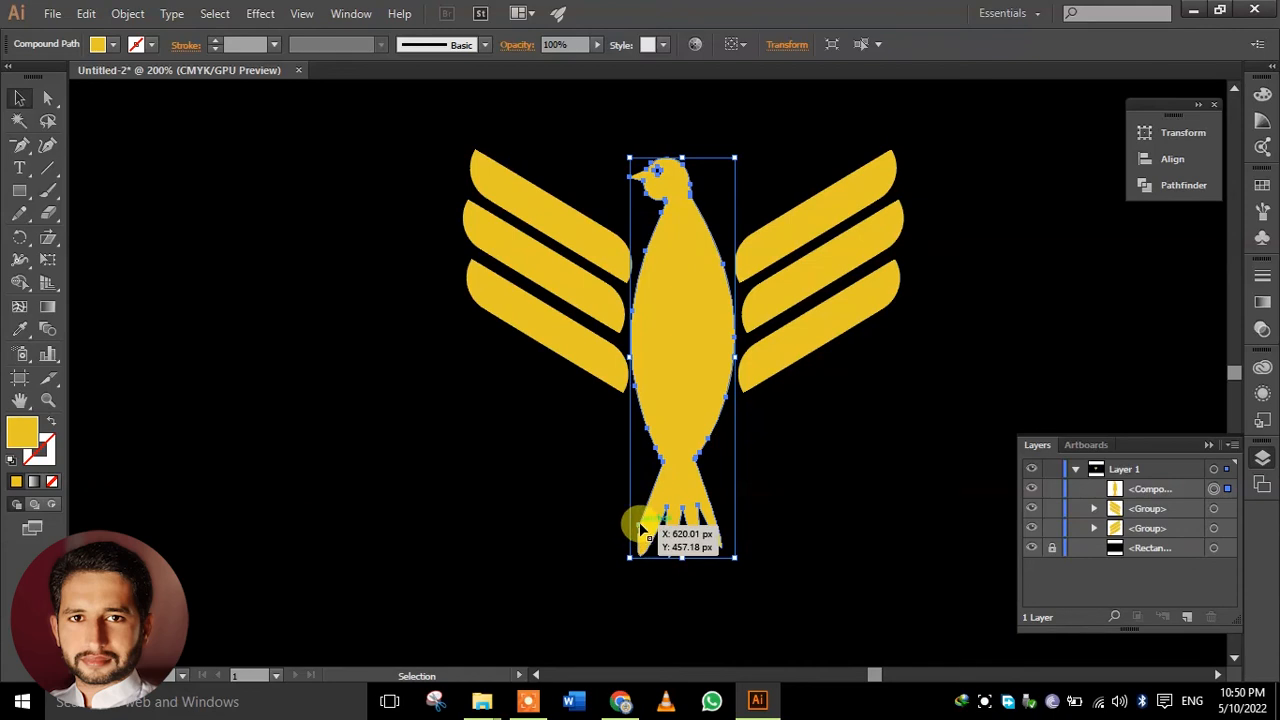
{"action": "left_click", "coordinate": [48, 97]}
{"action": "left_click", "coordinate": [641, 524]}
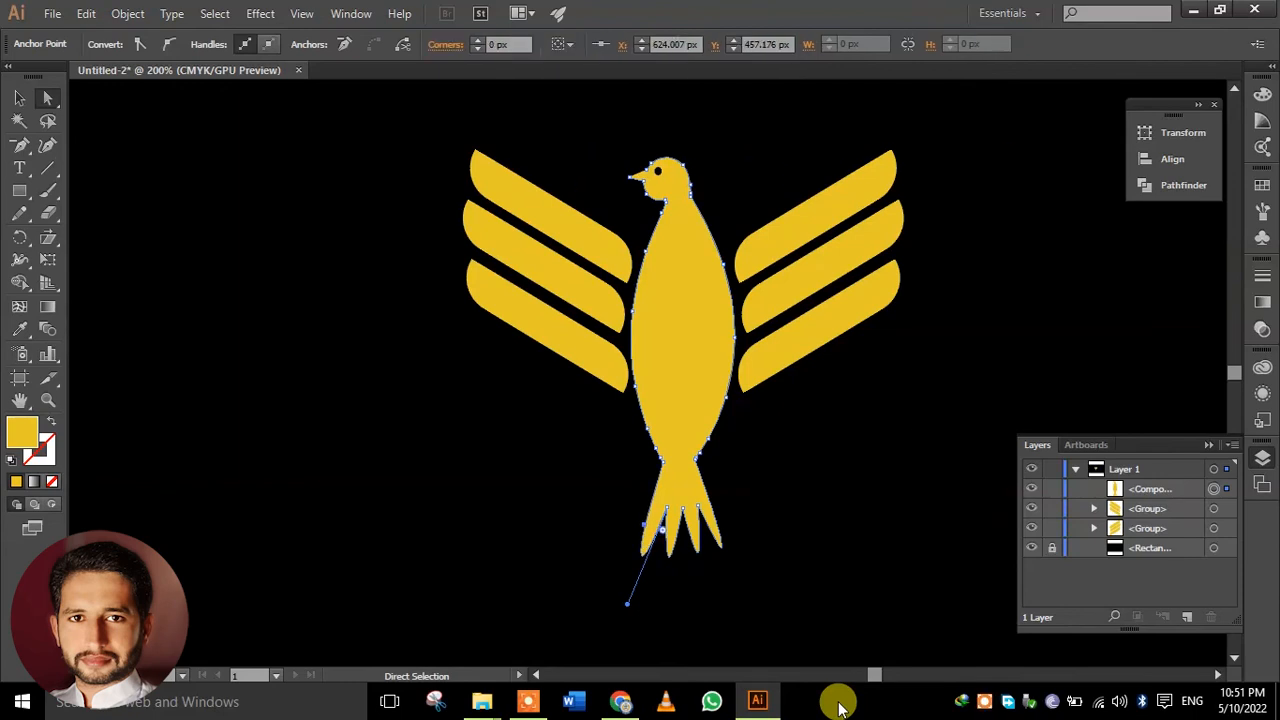
- Nudge the three notch anchor points between the tail feathers upward to deepen the gaps
{"action": "left_click", "coordinate": [611, 534]}
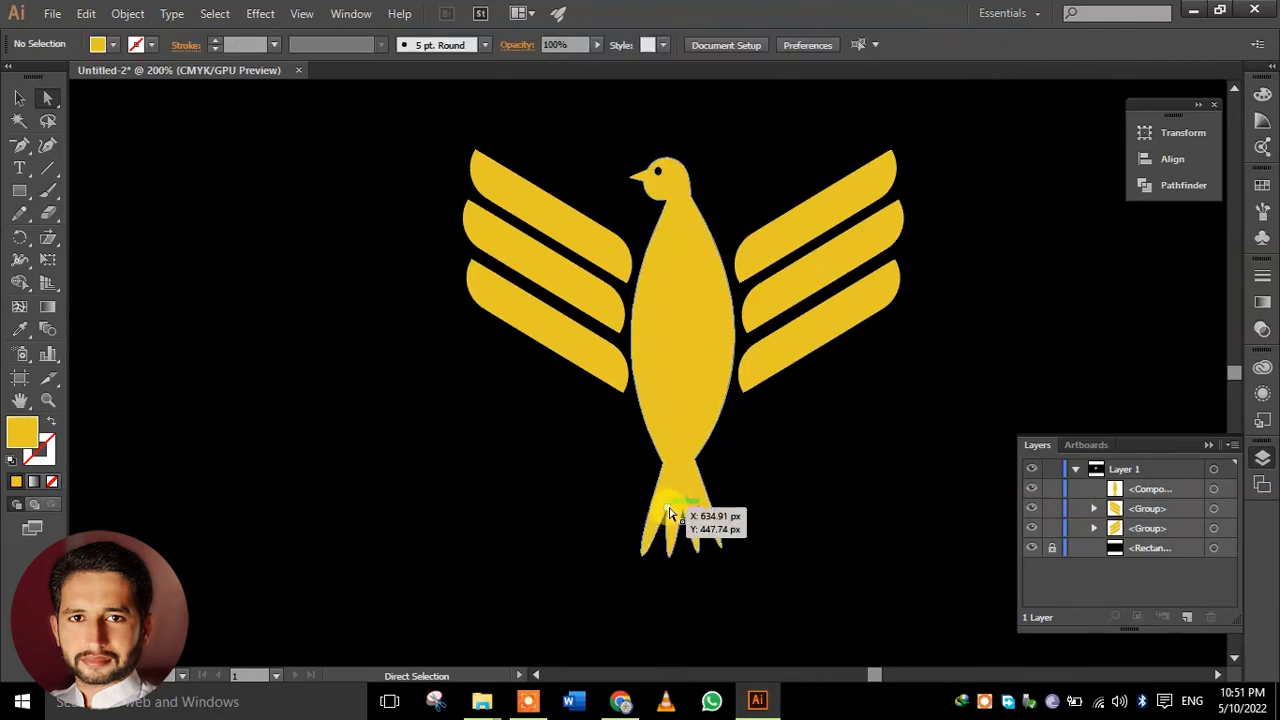
{"action": "left_click", "coordinate": [669, 510]}
{"action": "left_click", "coordinate": [684, 510], "text": "shift"}
{"action": "left_click", "coordinate": [700, 509], "text": "shift"}
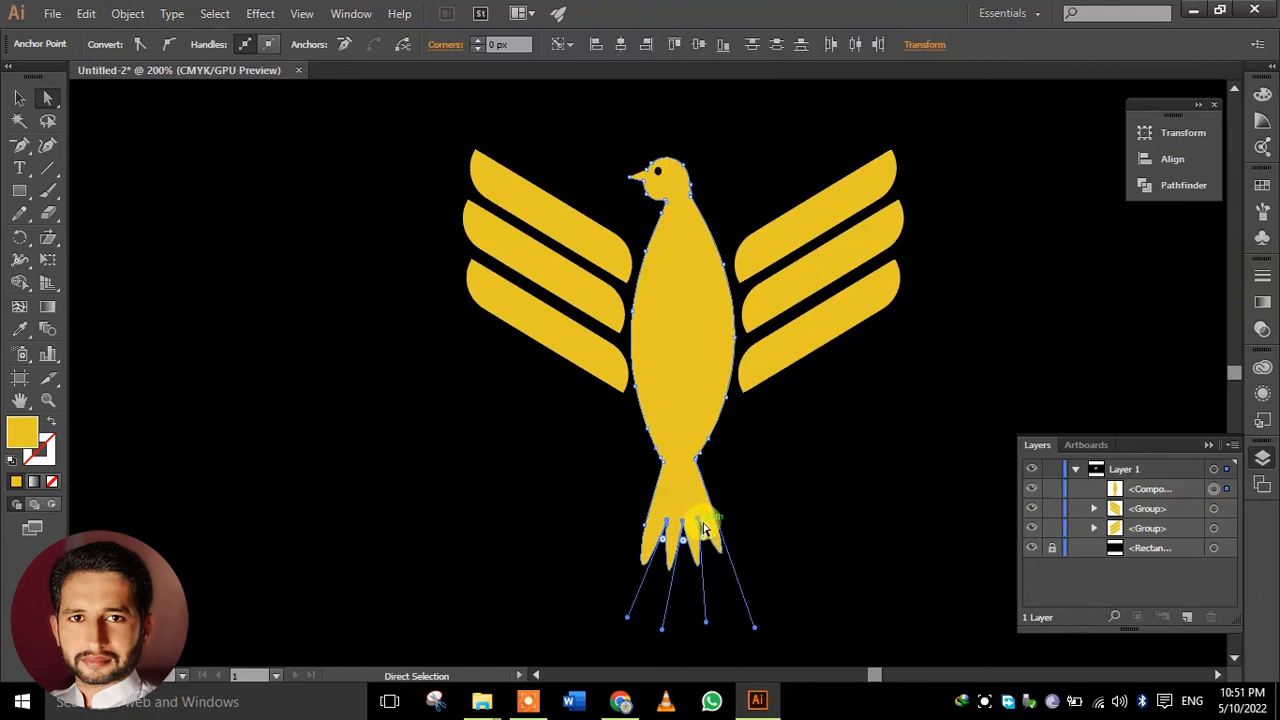
{"action": "key", "text": "Up"}
{"action": "key", "text": "Up"}
{"action": "key", "text": "Up"}
{"action": "key", "text": "Up"}
{"action": "key", "text": "Up"}
{"action": "key", "text": "Up"}
{"action": "key", "text": "Up"}
{"action": "key", "text": "Up"}
{"action": "key", "text": "Up"}
{"action": "key", "text": "Up"}
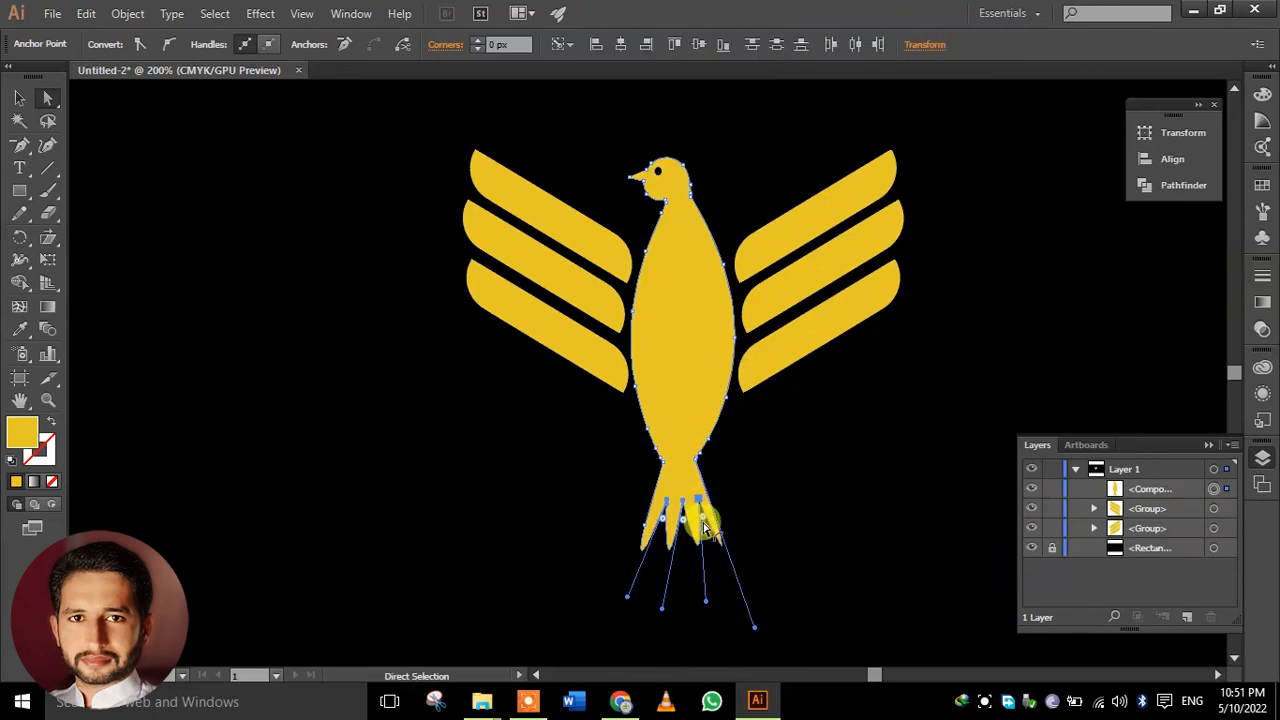
- Pull in the curve handles at the ends of the tail feathers to shorten the feathers
{"action": "left_click_drag", "start_coordinate": [626, 594], "coordinate": [649, 555]}
{"action": "left_click_drag", "start_coordinate": [667, 612], "coordinate": [699, 576]}
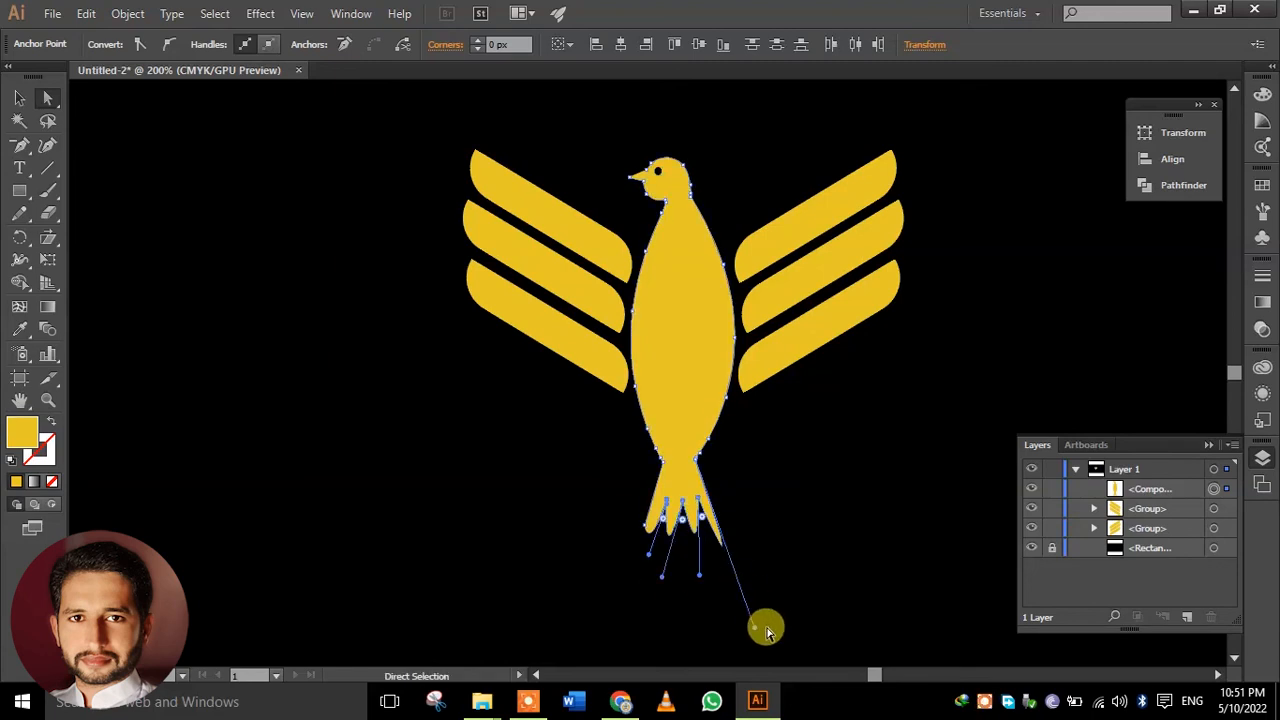
{"action": "left_click_drag", "start_coordinate": [755, 630], "coordinate": [744, 590]}
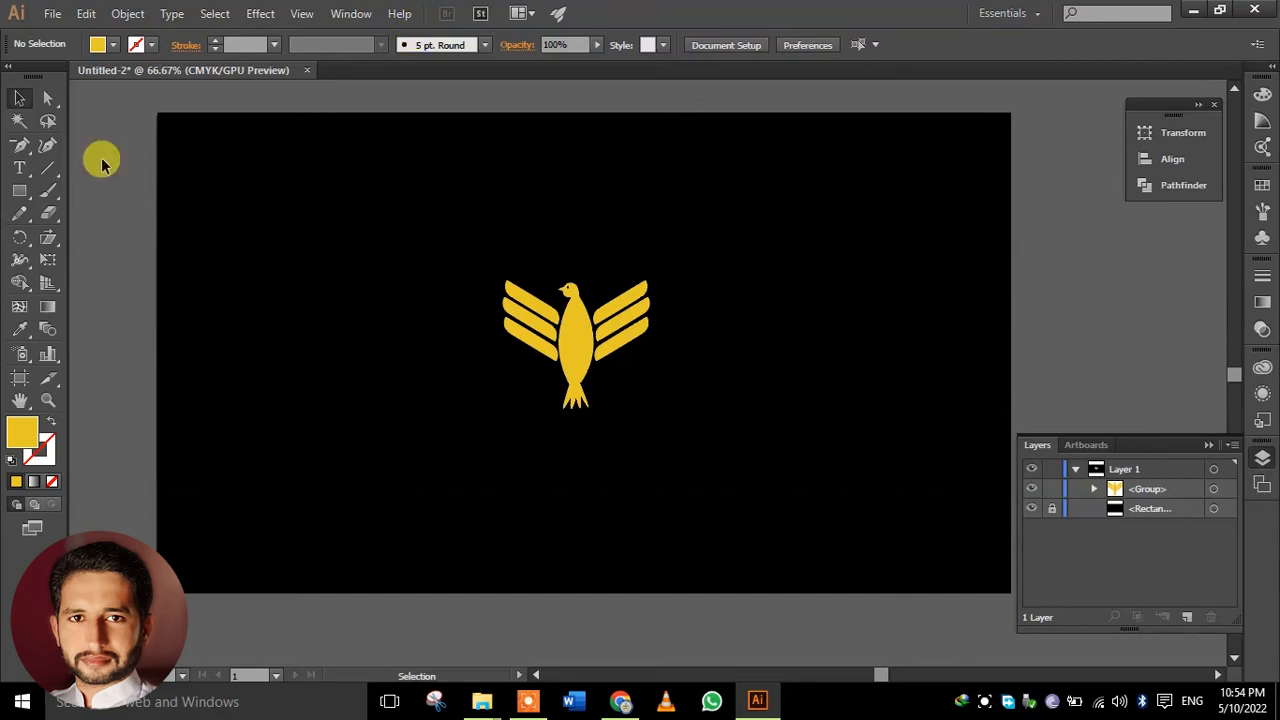
- Start a point text below the bird, show the full character options and set the font size to 72 pt
{"action": "left_click", "coordinate": [19, 167]}
{"action": "left_click", "coordinate": [368, 472]}
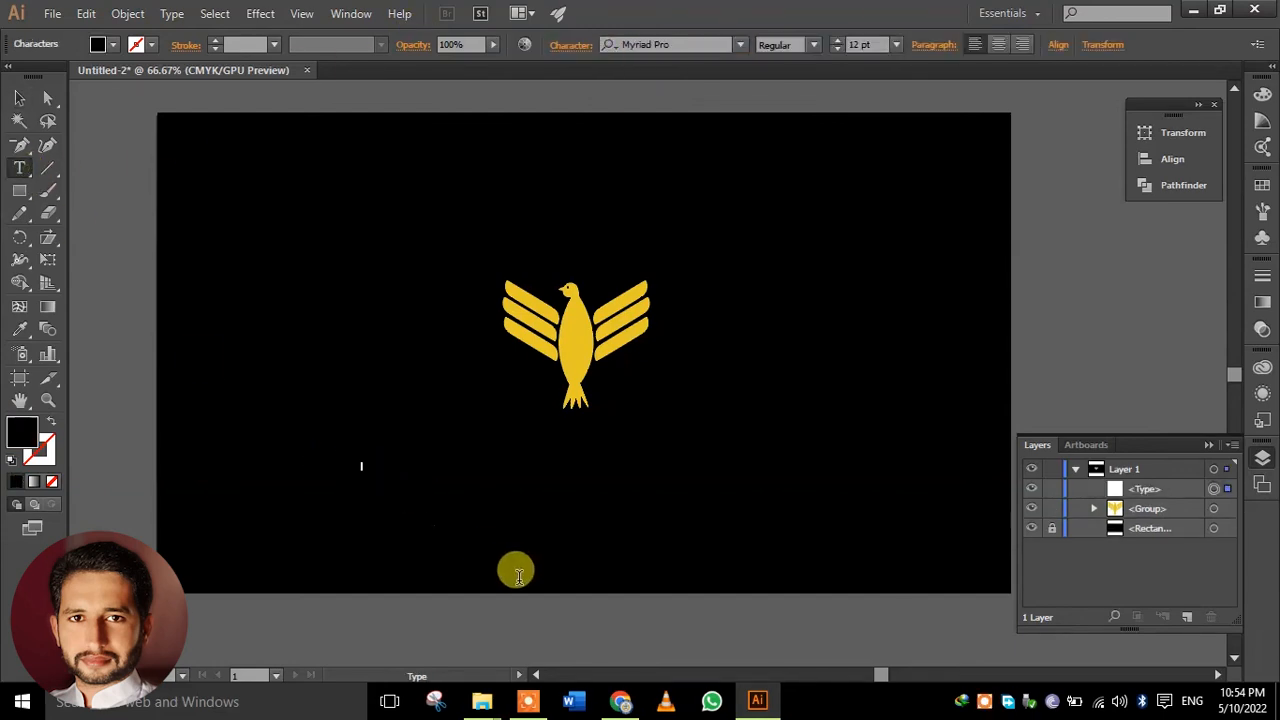
{"action": "key", "text": "Escape"}
{"action": "key", "text": "ctrl+t"}
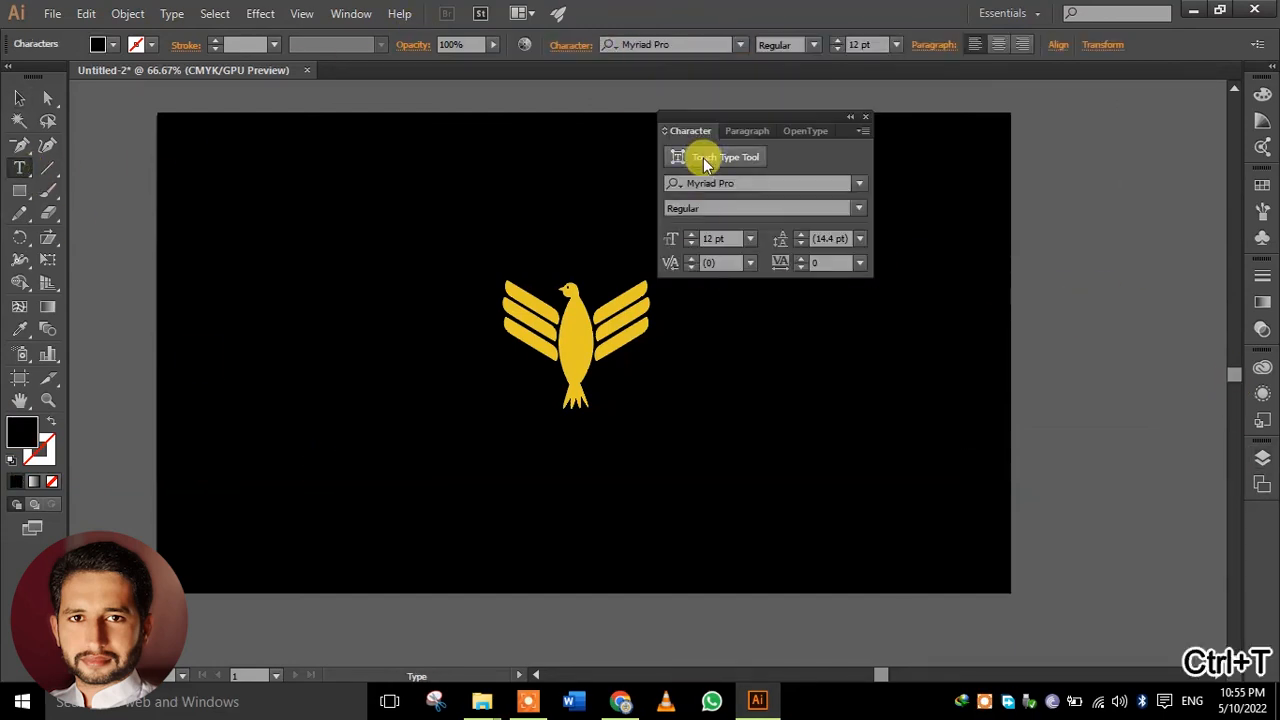
{"action": "left_click", "coordinate": [862, 131]}
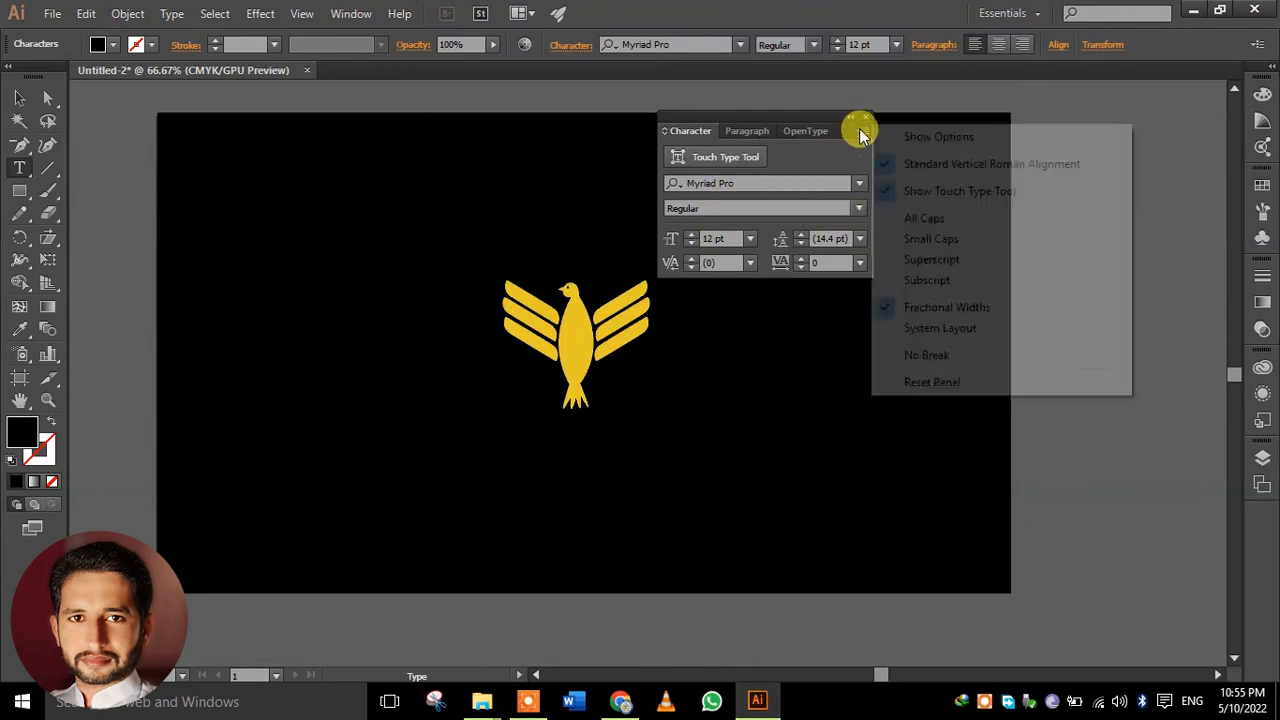
{"action": "left_click", "coordinate": [878, 134]}
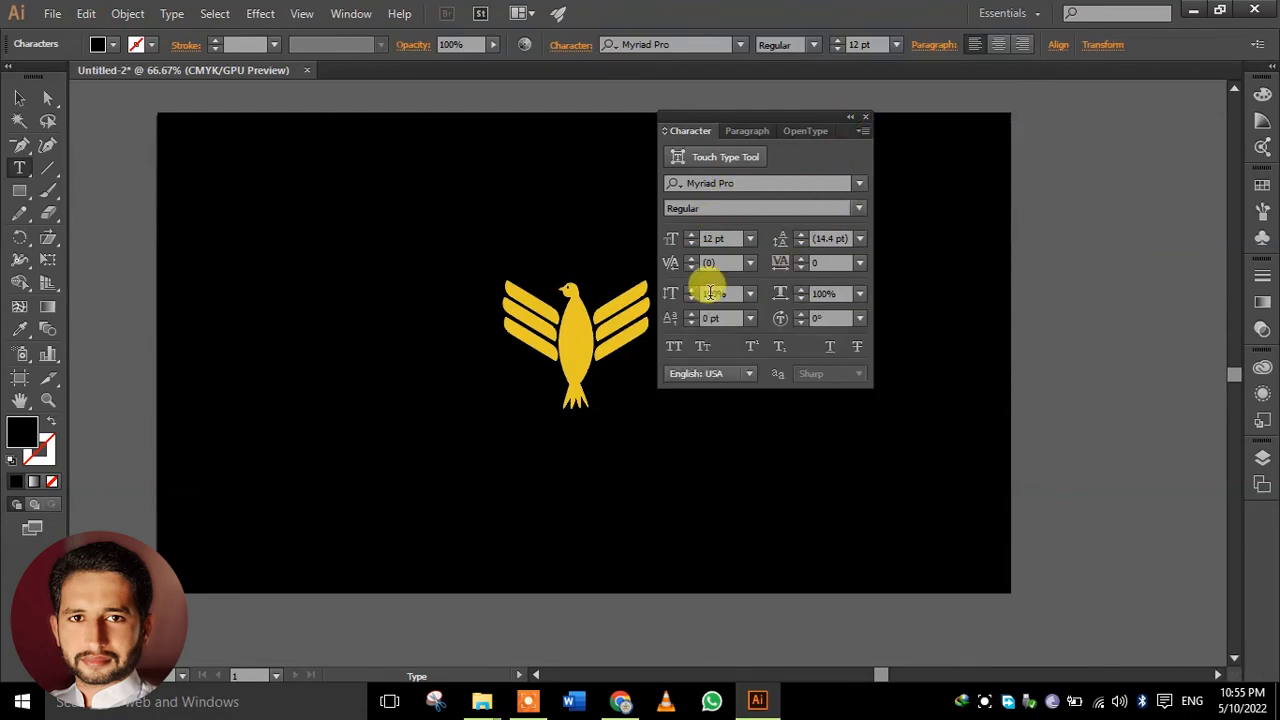
{"action": "left_click", "coordinate": [749, 239]}
{"action": "left_click", "coordinate": [773, 565]}
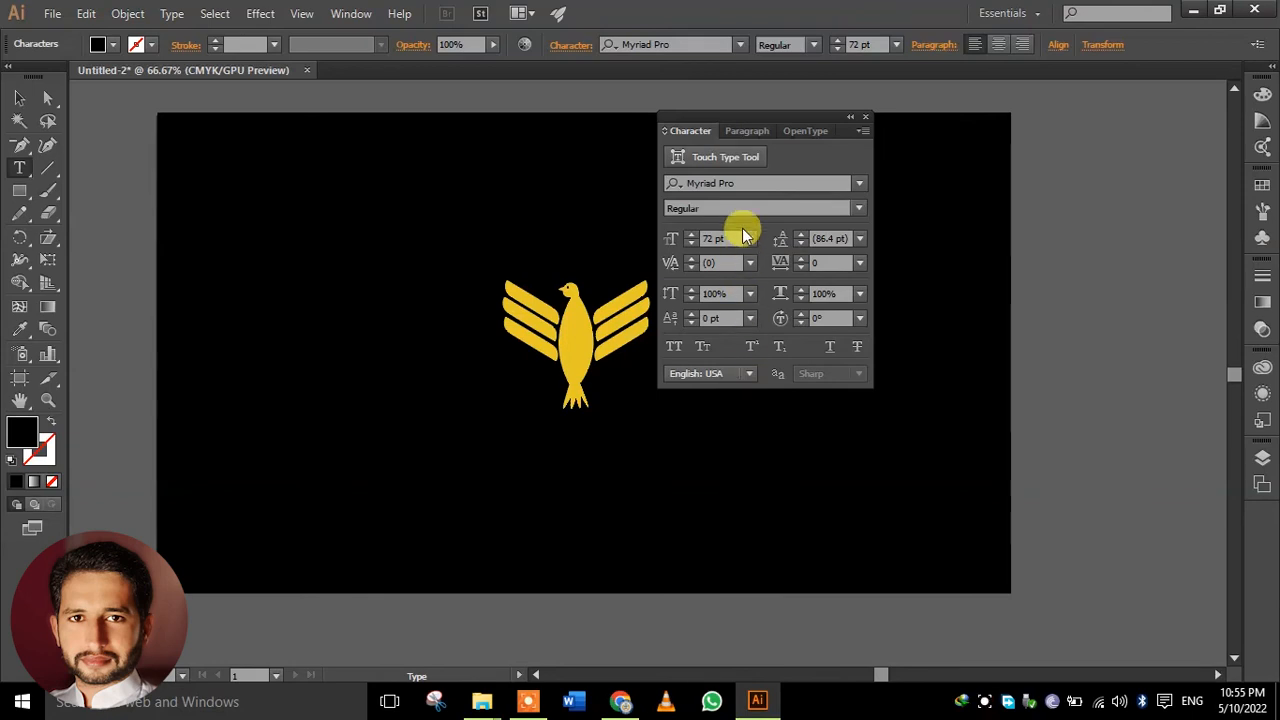
- Sample the bird's golden yellow as the text colour and enter the company name "Birds Care Compay"
{"action": "left_click", "coordinate": [112, 44]}
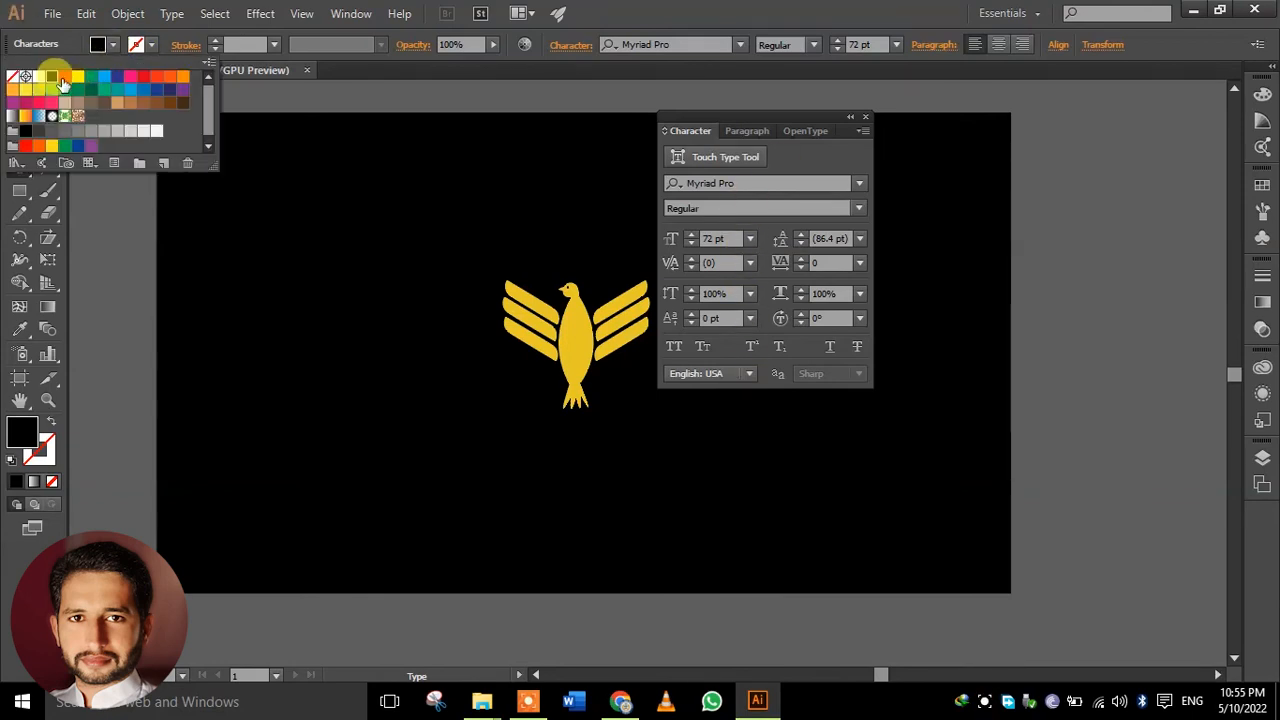
{"action": "left_click", "coordinate": [20, 329]}
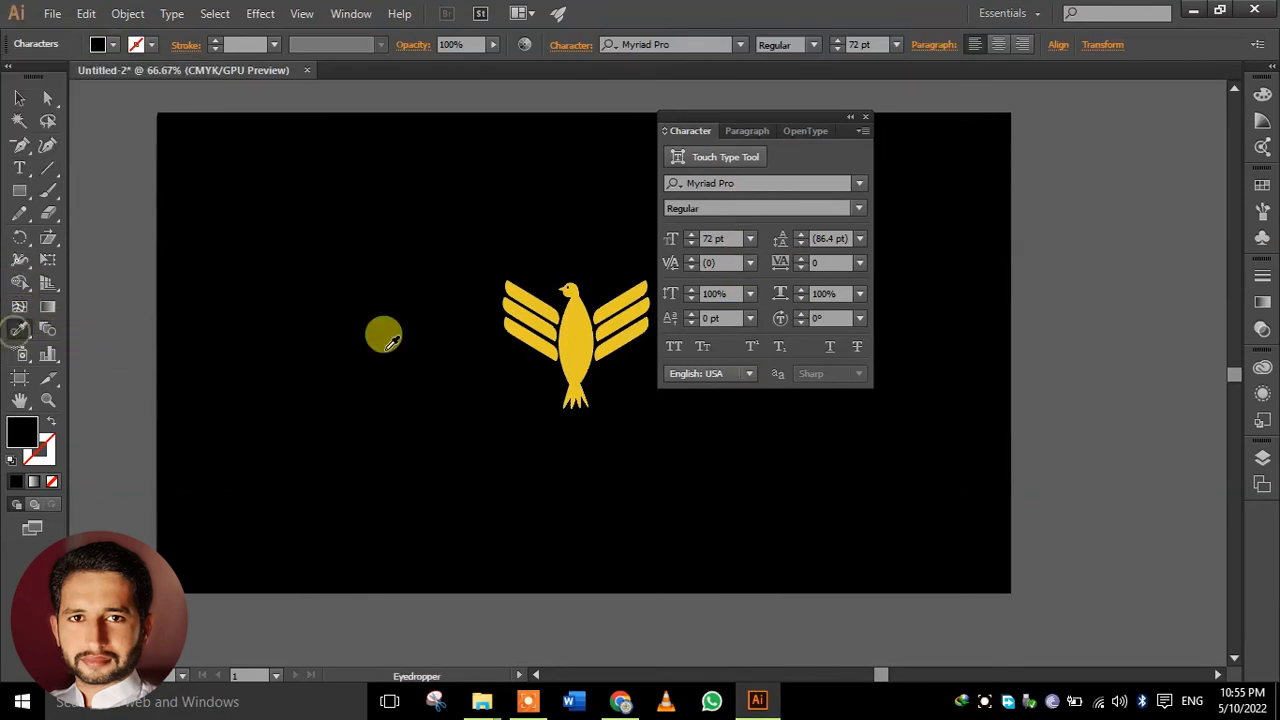
{"action": "left_click", "coordinate": [522, 292]}
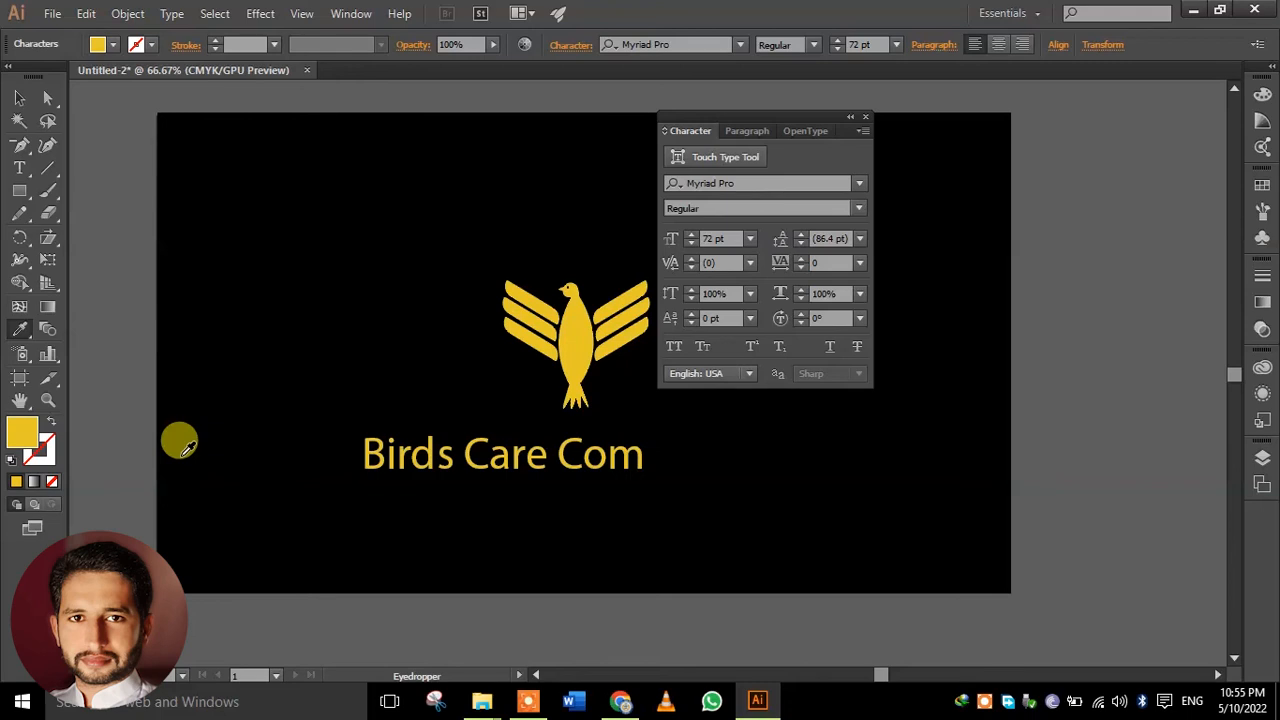
{"action": "left_click", "coordinate": [19, 97]}
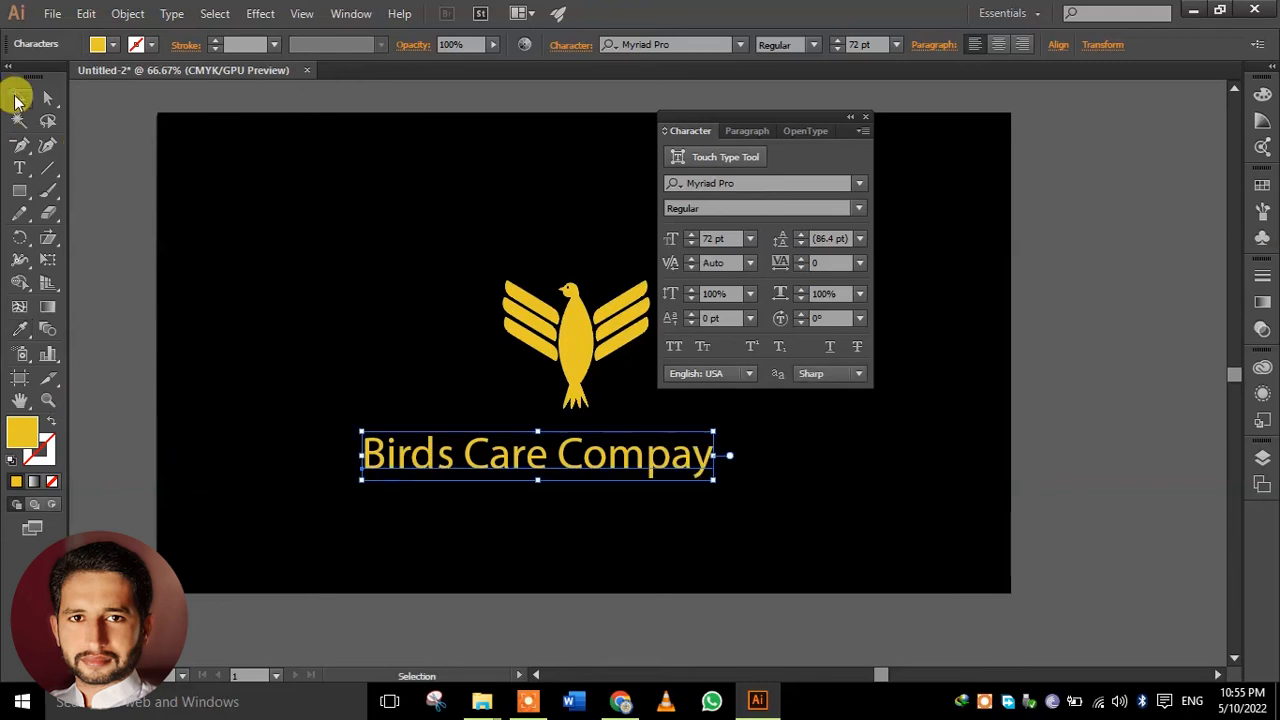
- Set the company name in Bebas Neue Regular at 38 pt and place it just beneath the bird's tail
{"action": "left_click", "coordinate": [858, 185]}
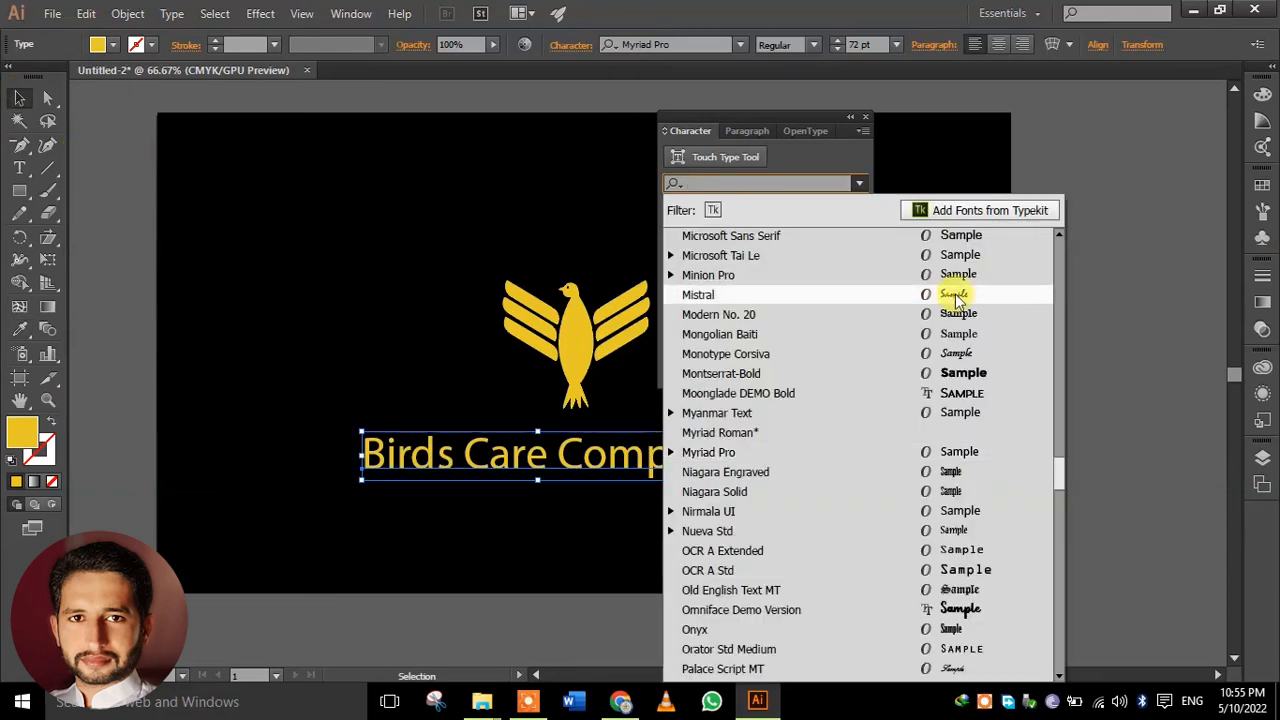
{"action": "left_click_drag", "start_coordinate": [1057, 473], "coordinate": [1060, 340]}
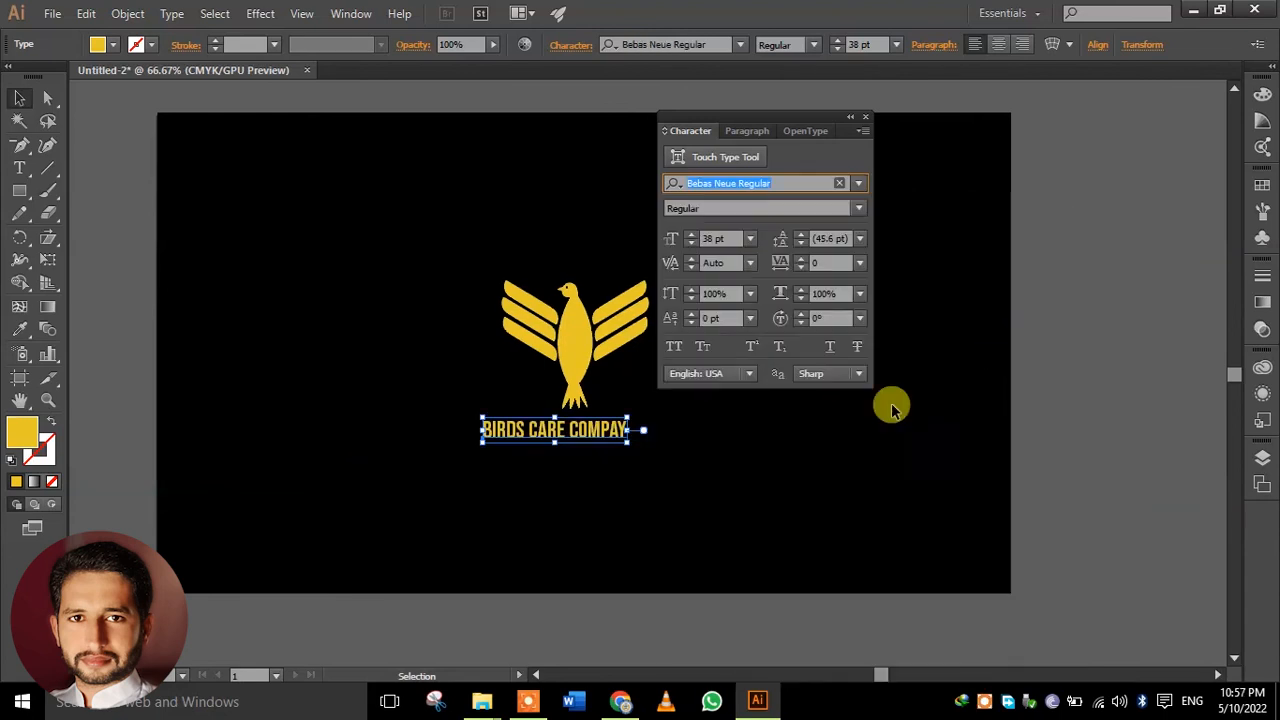
{"action": "left_click", "coordinate": [689, 463]}
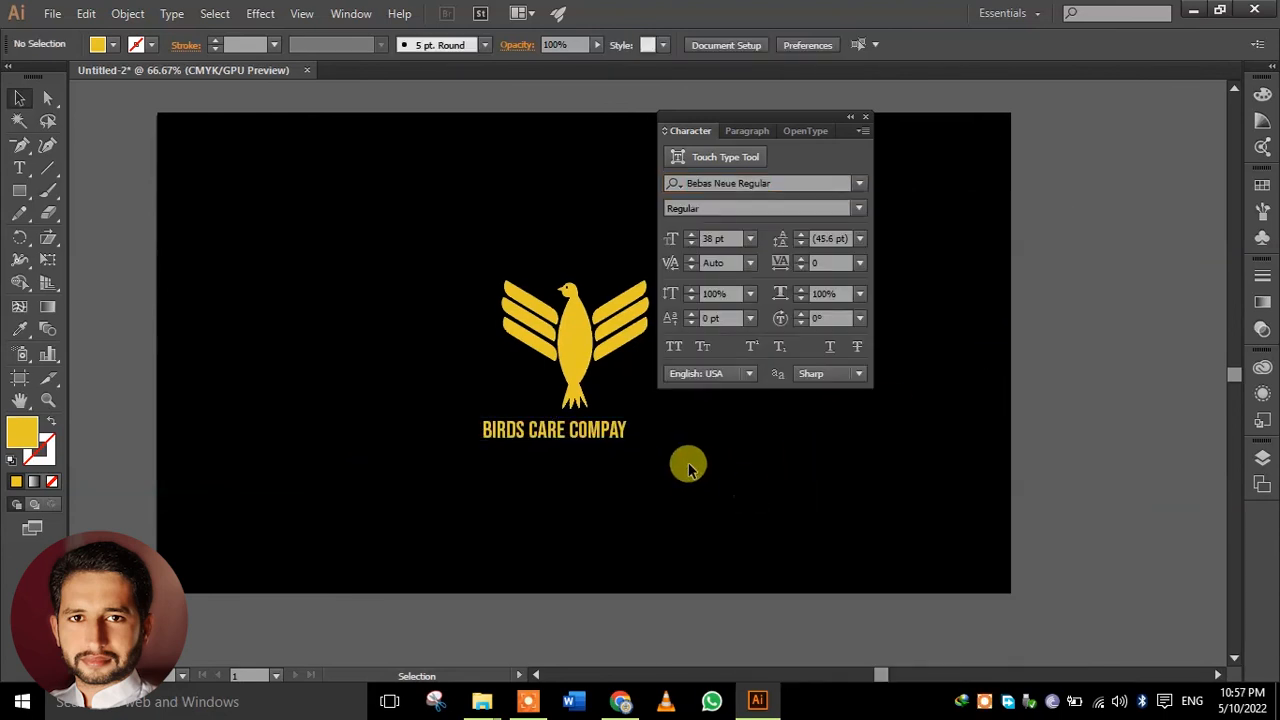
- Centre the company name under the bird and set its tracking to 100
{"action": "left_click", "coordinate": [603, 429]}
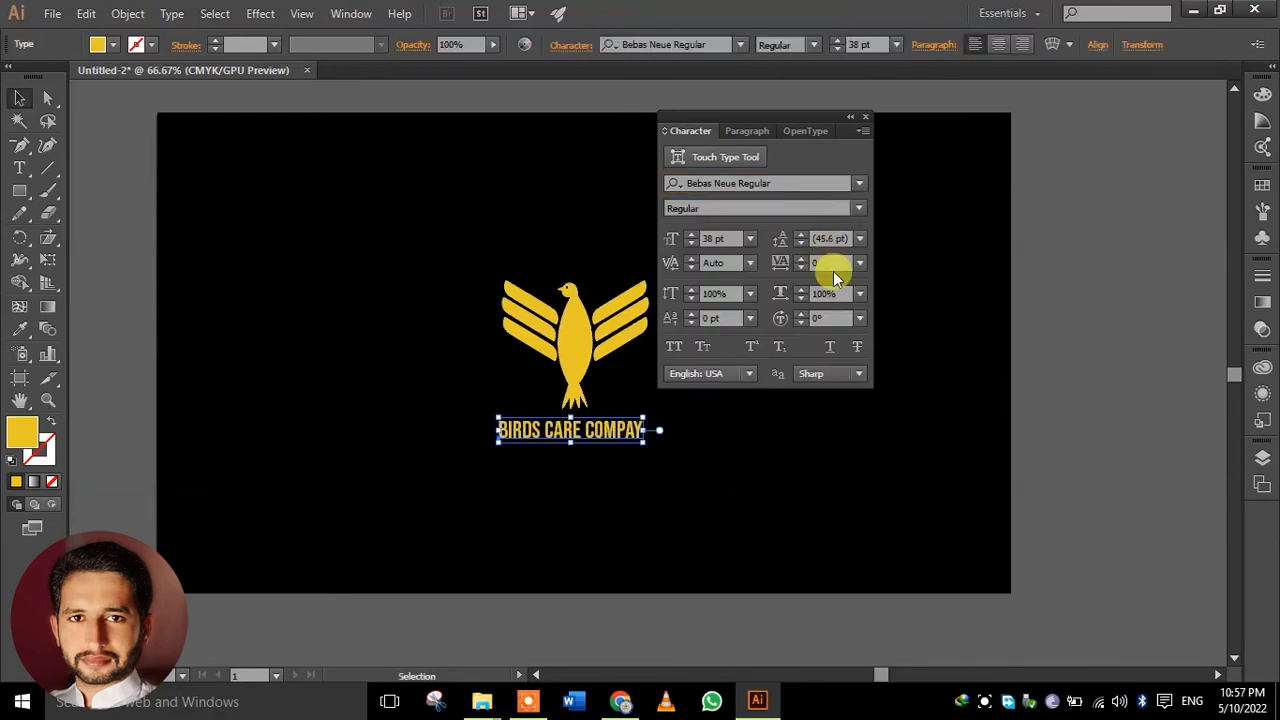
{"action": "scroll", "coordinate": [833, 262], "scroll_direction": "up", "scroll_amount": 12}
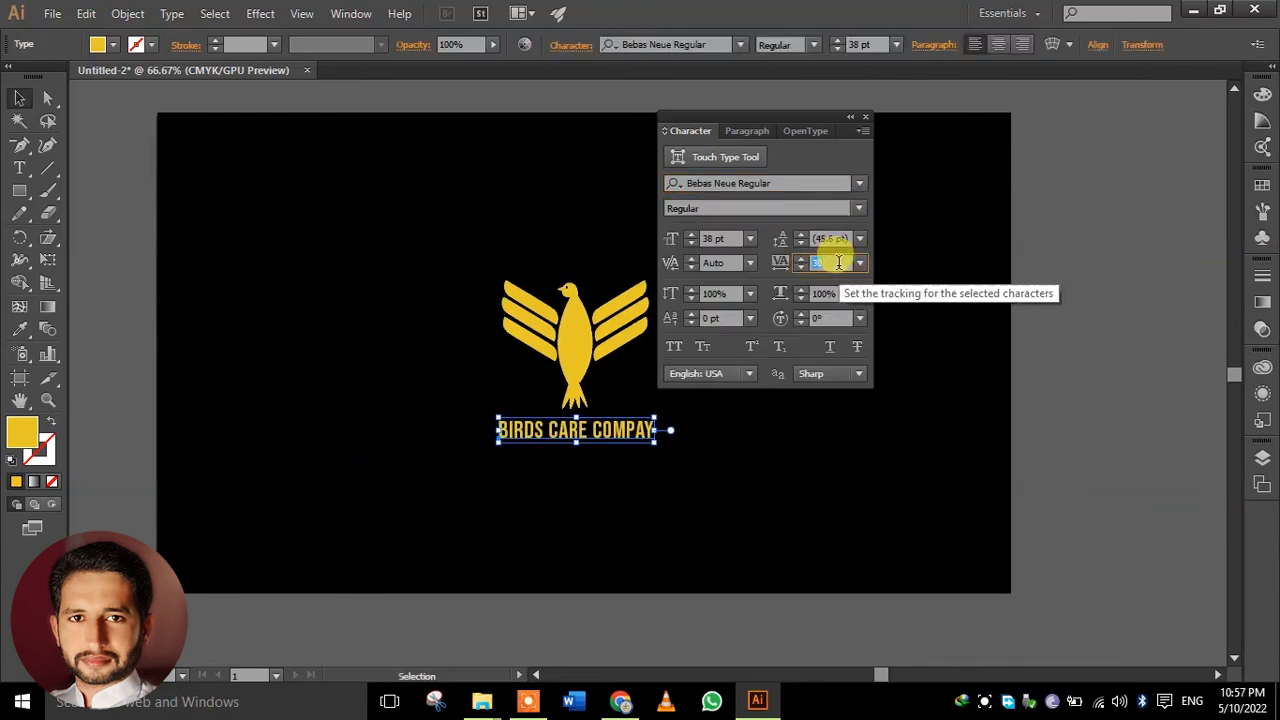
{"action": "left_click_drag", "start_coordinate": [840, 262], "coordinate": [797, 270]}
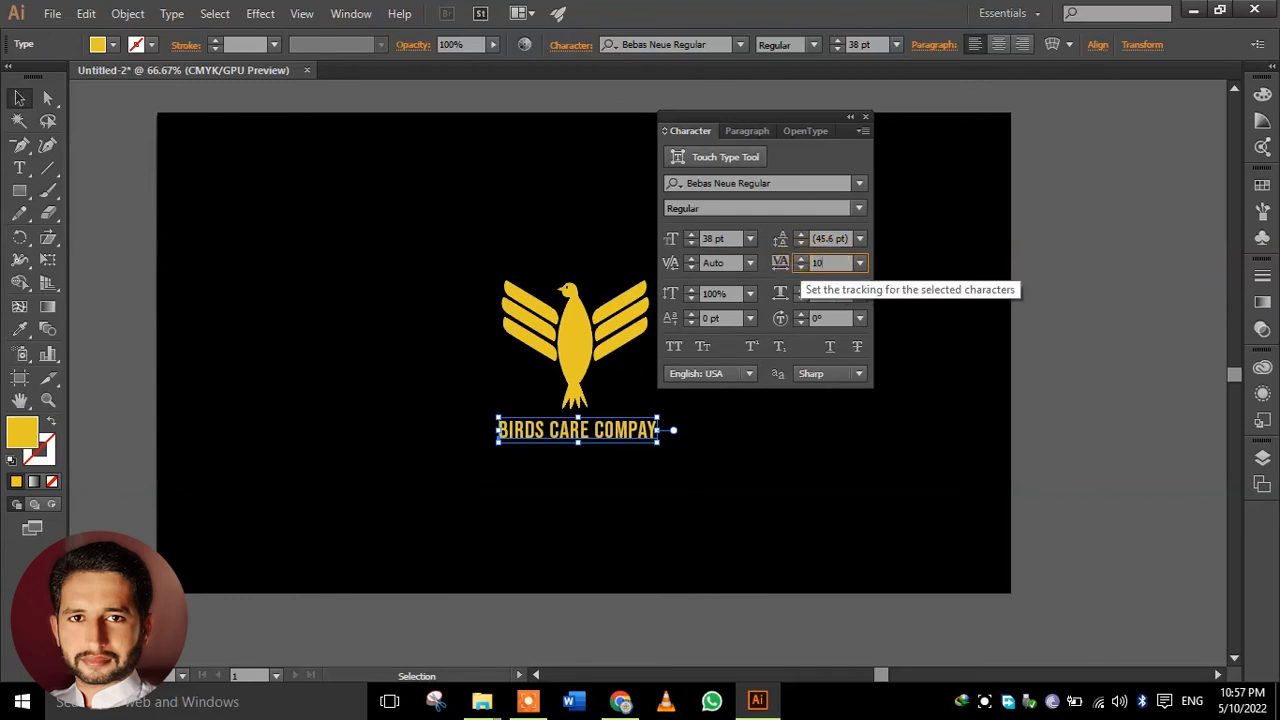
{"action": "type", "text": "100"}
{"action": "key", "text": "Return"}
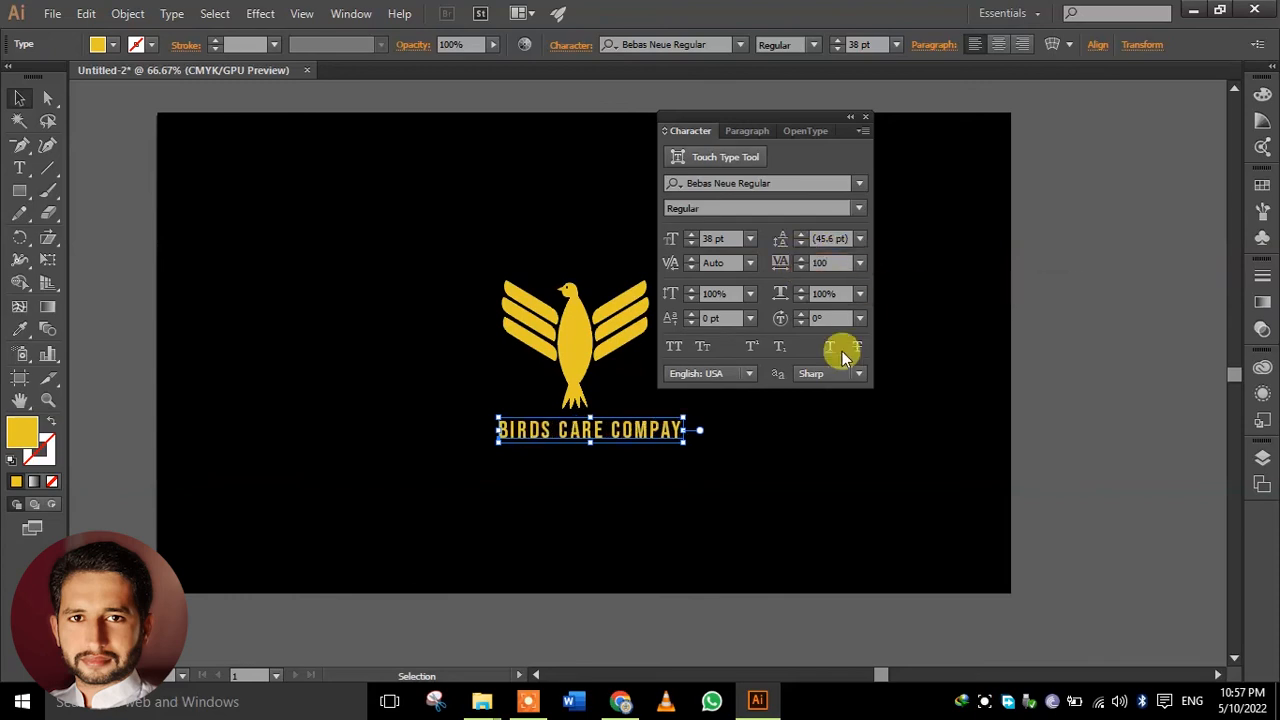
{"action": "left_click", "coordinate": [600, 447]}
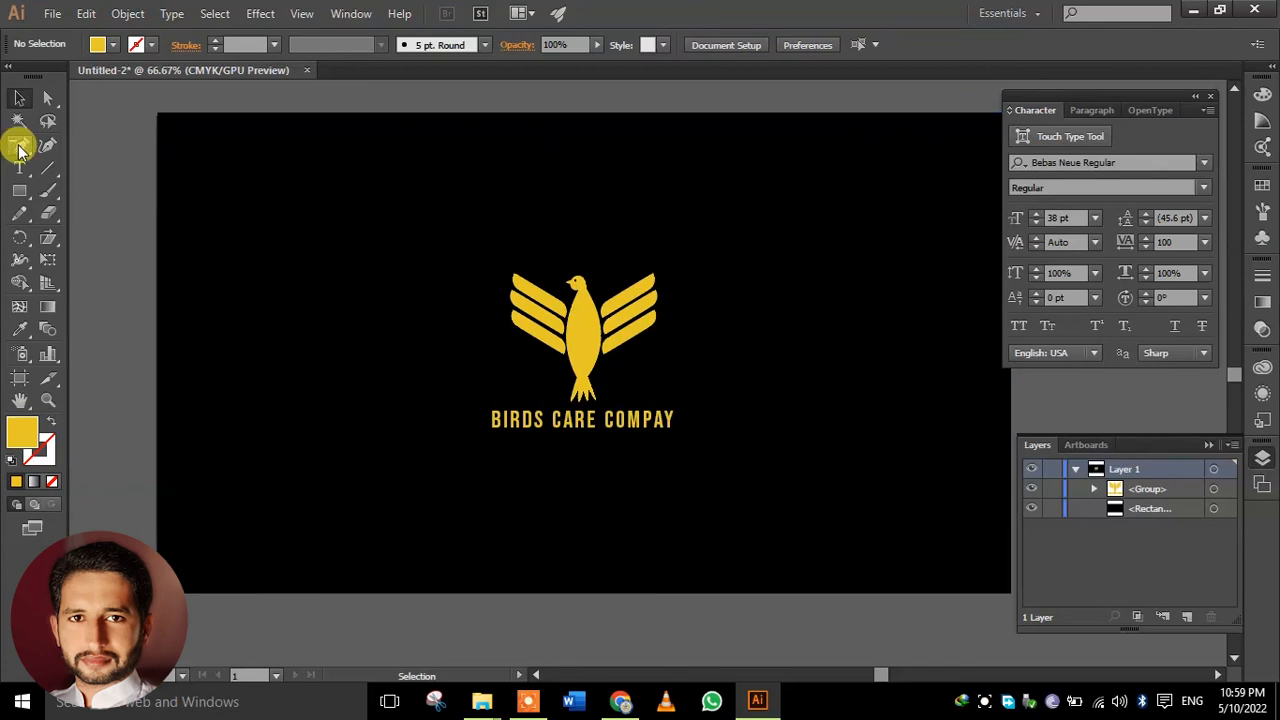